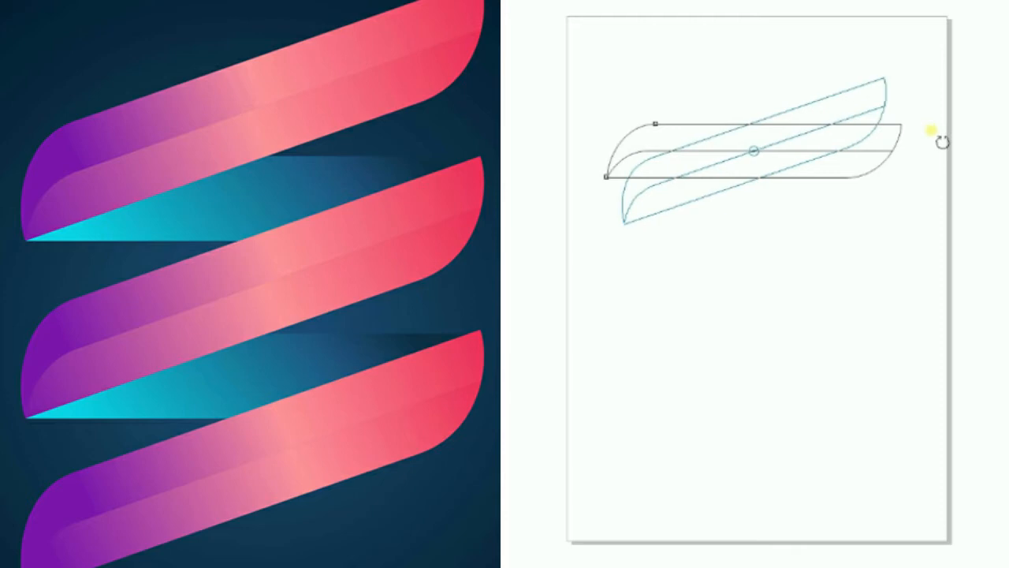
Copy the tilted two-part ribbon outline and paste a duplicate directly below the original
{"action": "left_click", "coordinate": [1006, 181]}
{"action": "left_click_drag", "start_coordinate": [526, 37], "coordinate": [991, 299]}
{"action": "key", "text": "alt+e"}
{"action": "key", "text": "c"}
{"action": "key", "text": "alt+e"}
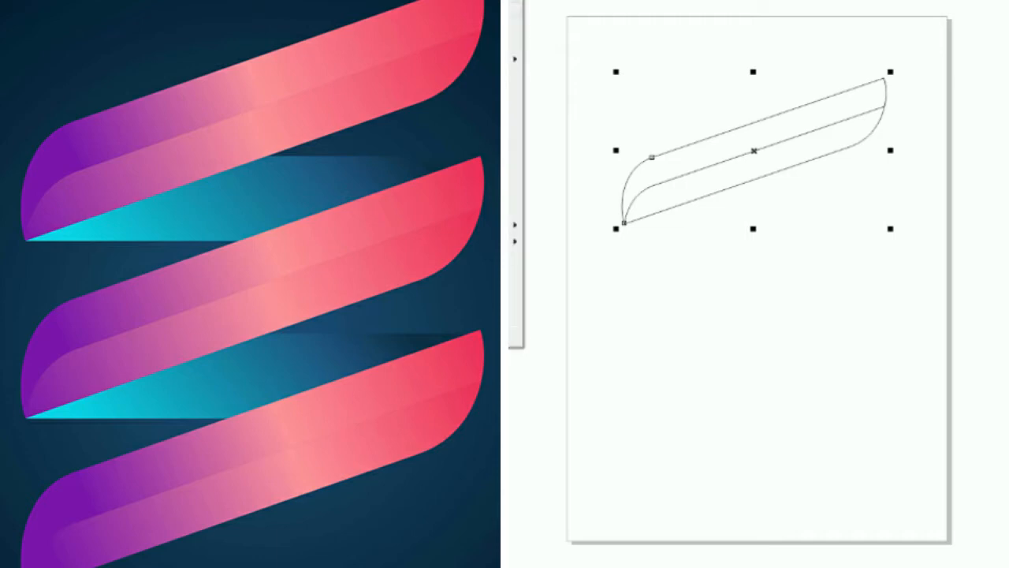
{"action": "key", "text": "p"}
{"action": "left_click_drag", "start_coordinate": [750, 171], "coordinate": [746, 249]}
Paste a third ribbon outline and place it directly below the second one
{"action": "key", "text": "alt+e"}
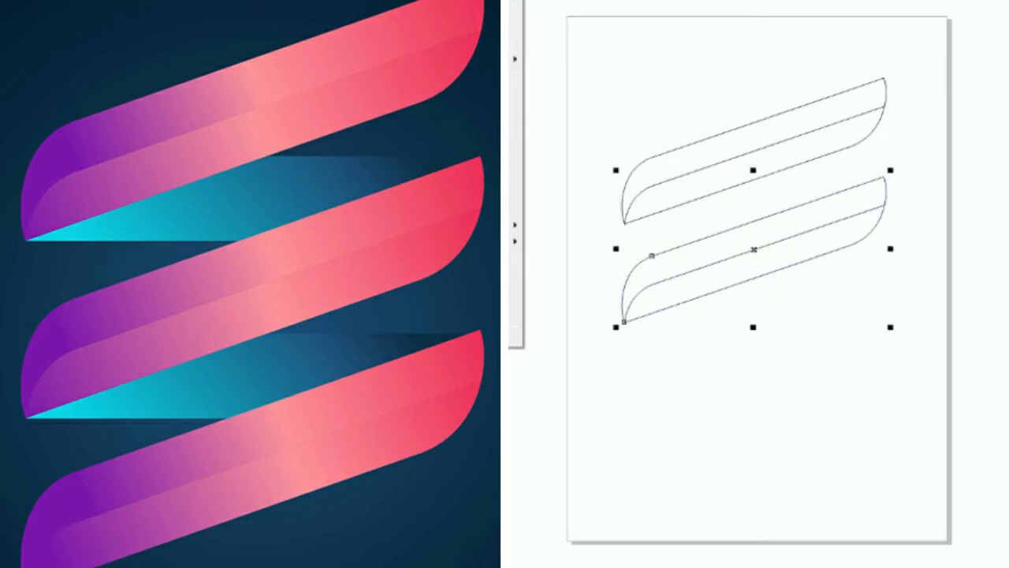
{"action": "key", "text": "p"}
{"action": "left_click_drag", "start_coordinate": [755, 153], "coordinate": [751, 348]}
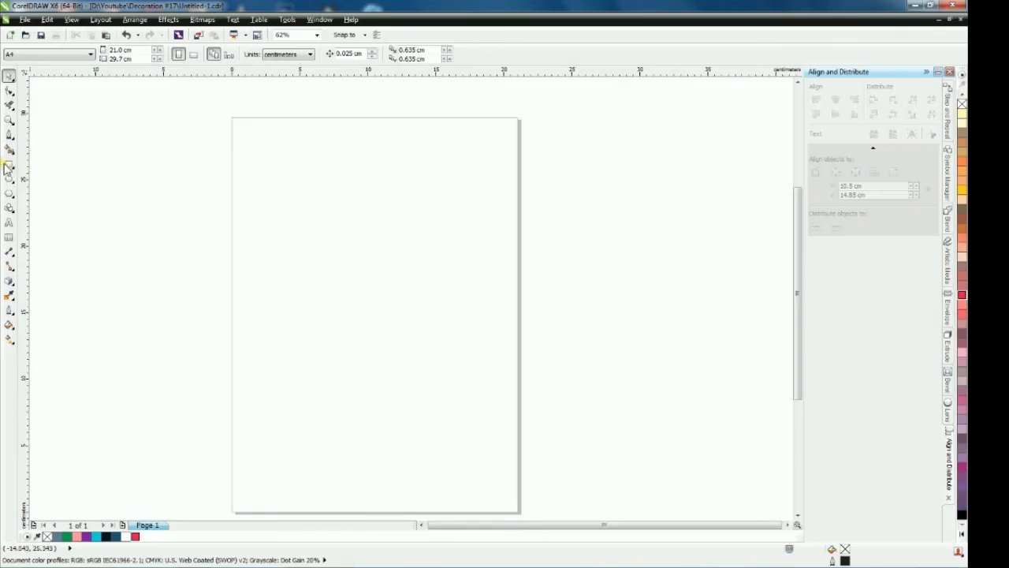
Draw a horizontal rectangle about 16.3 cm wide and 3 cm high across the middle of the page
{"action": "left_click", "coordinate": [7, 165]}
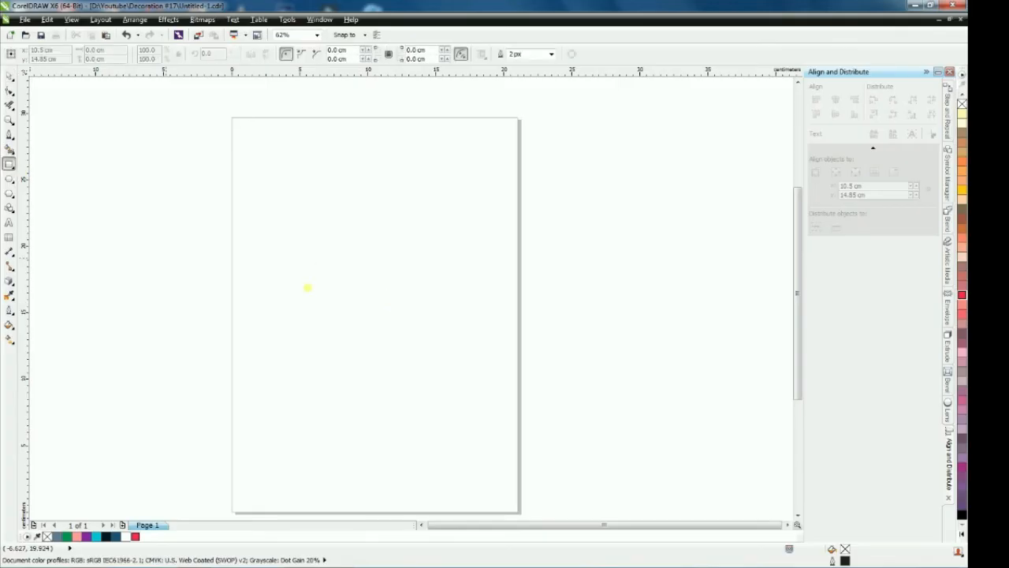
{"action": "left_click_drag", "start_coordinate": [262, 275], "coordinate": [483, 315]}
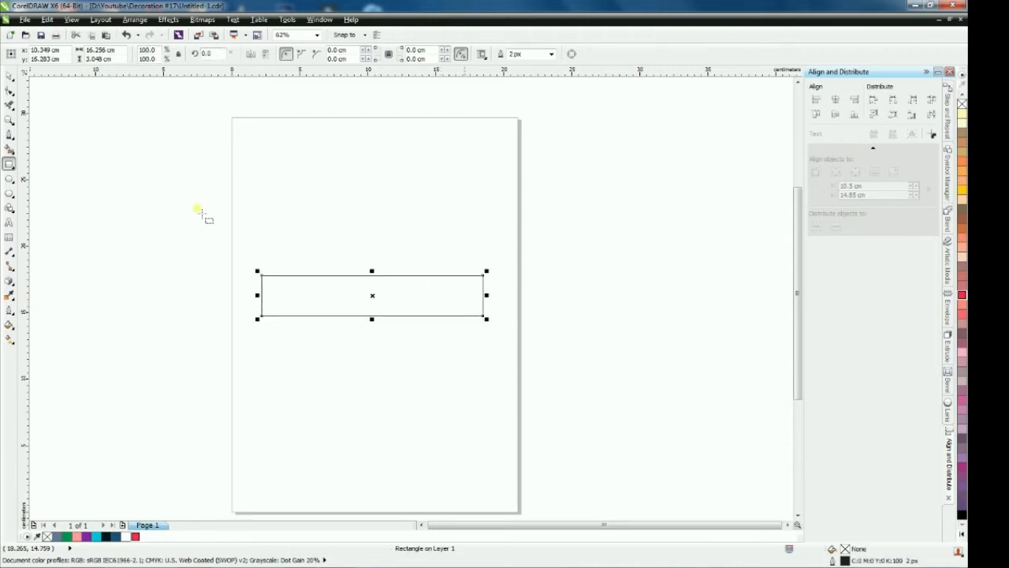
{"action": "left_click", "coordinate": [9, 77]}
{"action": "left_click", "coordinate": [40, 179]}
Convert the rectangle to curves so its nodes can be edited
{"action": "left_click", "coordinate": [9, 120]}
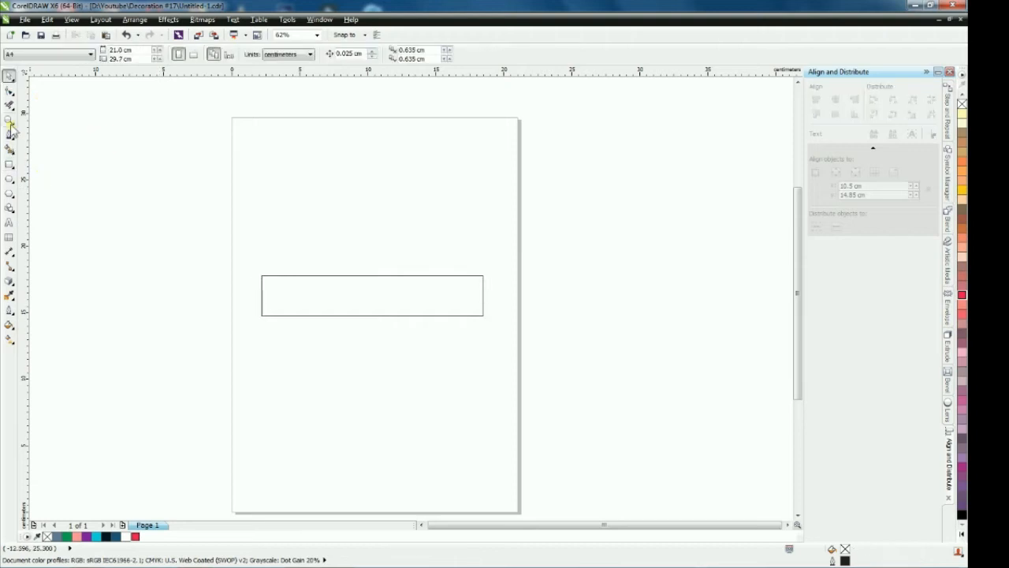
{"action": "left_click_drag", "start_coordinate": [189, 226], "coordinate": [540, 377]}
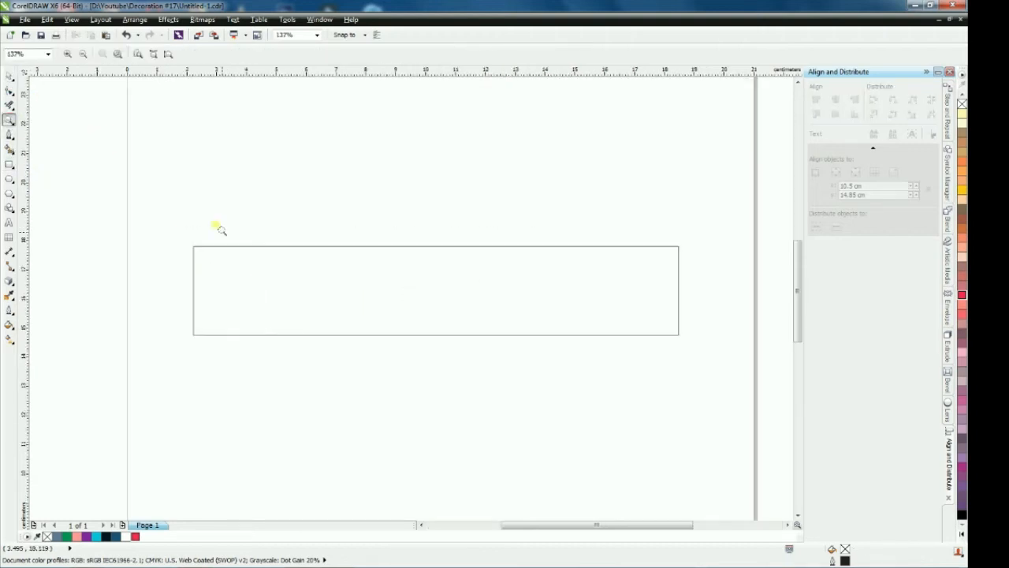
{"action": "left_click", "coordinate": [9, 77]}
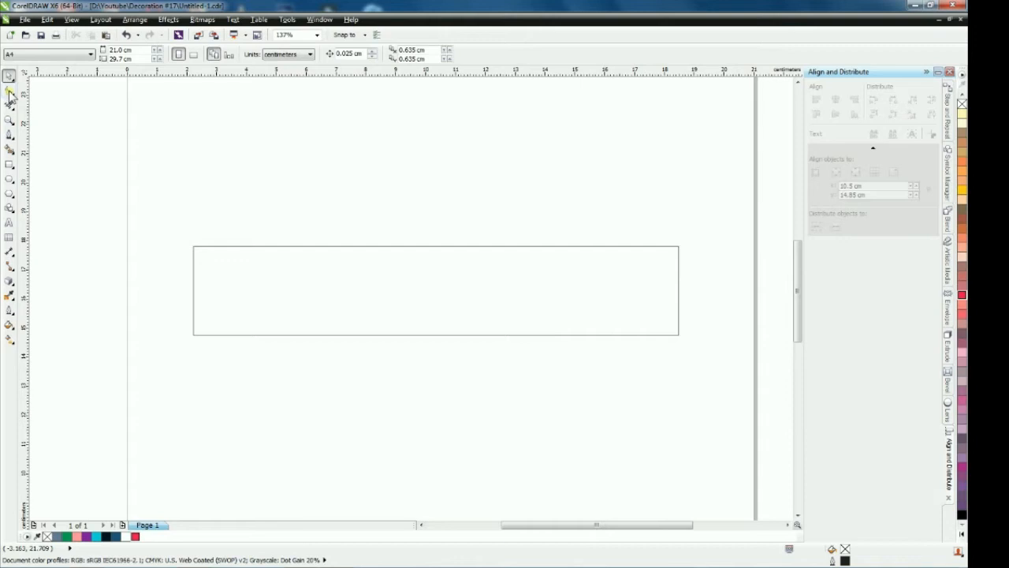
{"action": "left_click", "coordinate": [275, 285]}
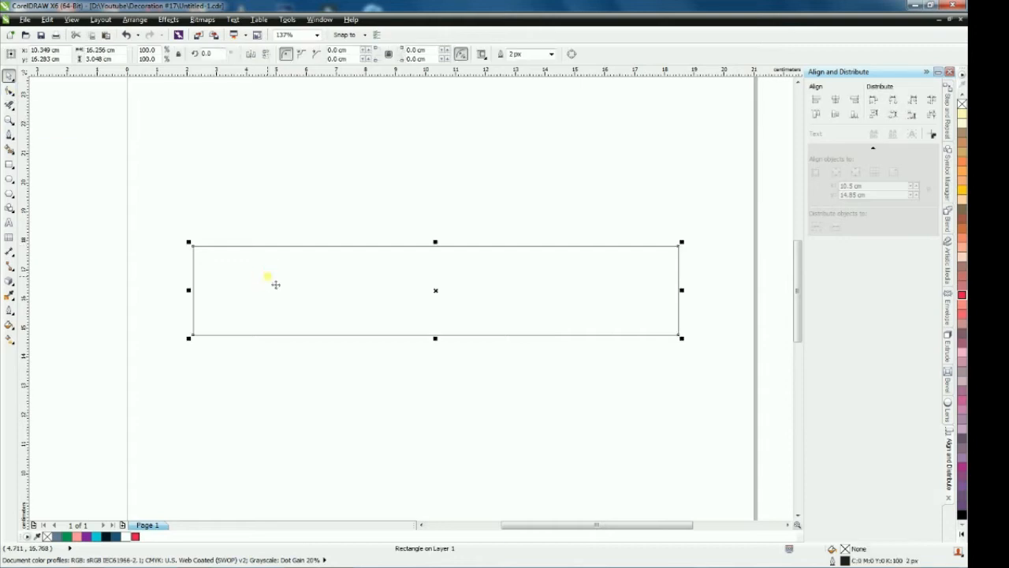
{"action": "right_click", "coordinate": [267, 276]}
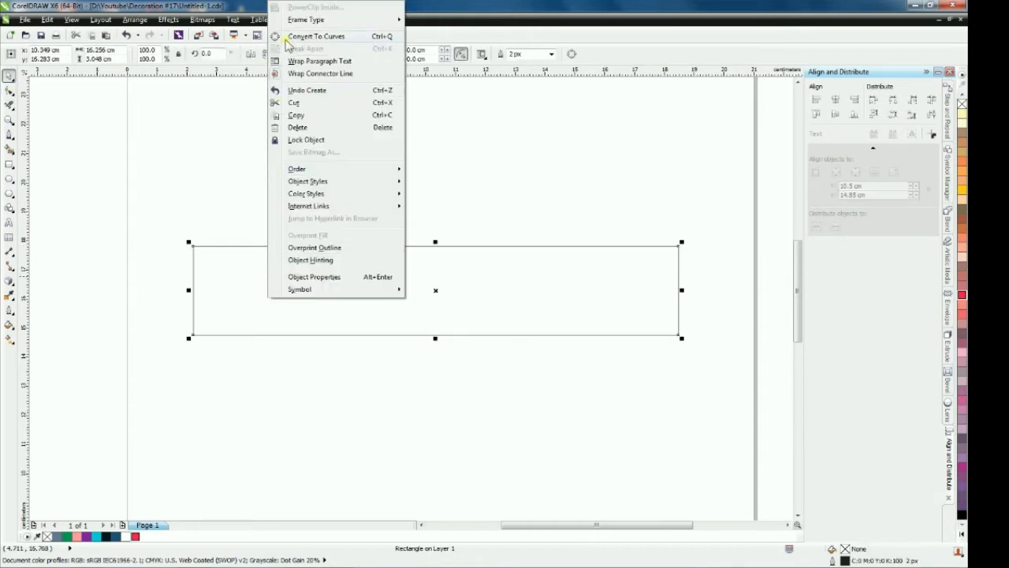
{"action": "left_click", "coordinate": [316, 37]}
{"action": "left_click", "coordinate": [256, 275]}
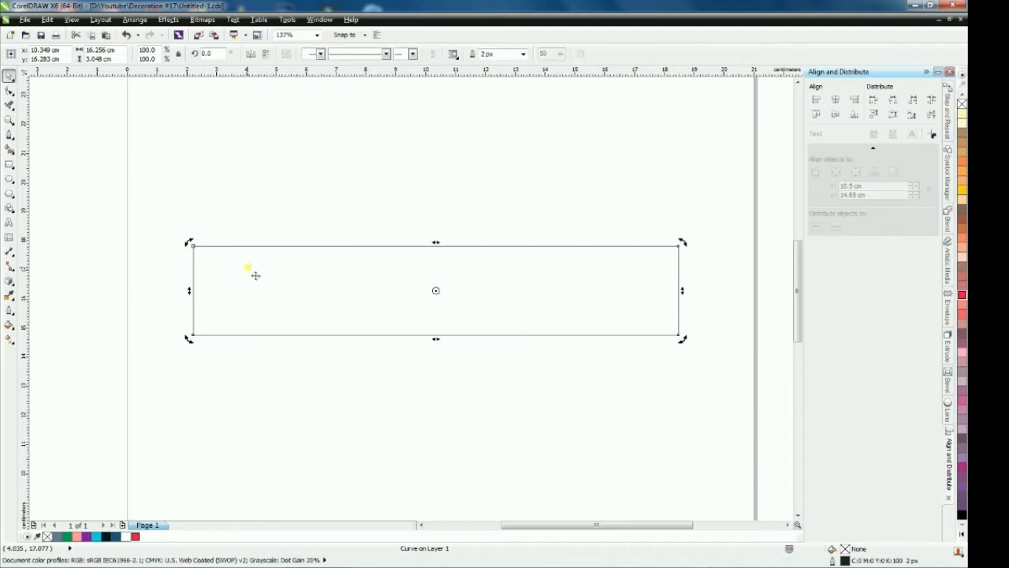
Convert the rectangle's short sides to curved segments and shift its top-left node about 2.7 cm inward to round the left end
{"action": "left_click", "coordinate": [10, 91]}
{"action": "left_click_drag", "start_coordinate": [168, 226], "coordinate": [302, 298]}
{"action": "left_click_drag", "start_coordinate": [709, 307], "coordinate": [639, 377]}
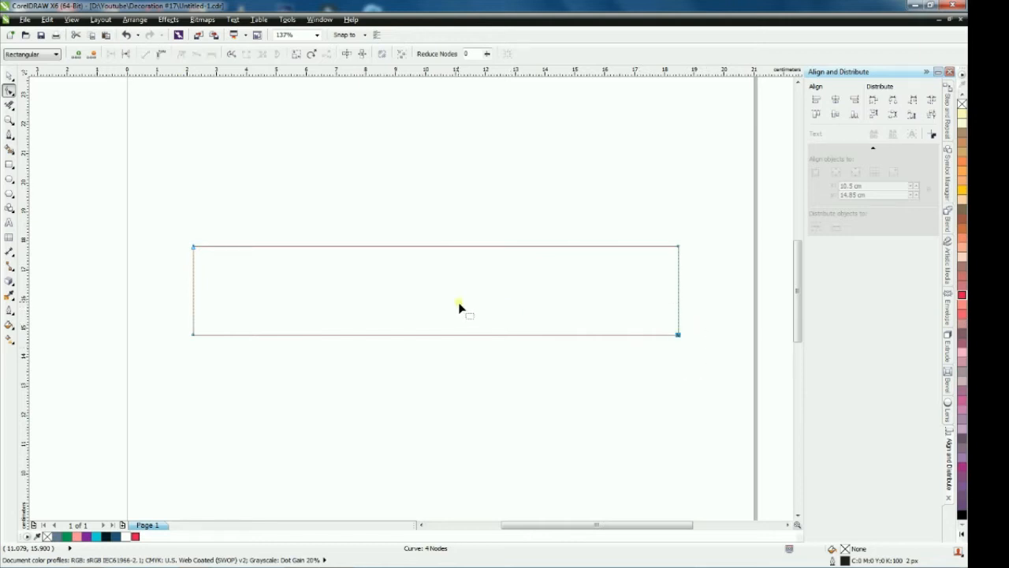
{"action": "left_click", "coordinate": [163, 55]}
{"action": "left_click", "coordinate": [194, 247]}
{"action": "left_click_drag", "start_coordinate": [193, 246], "coordinate": [230, 246]}
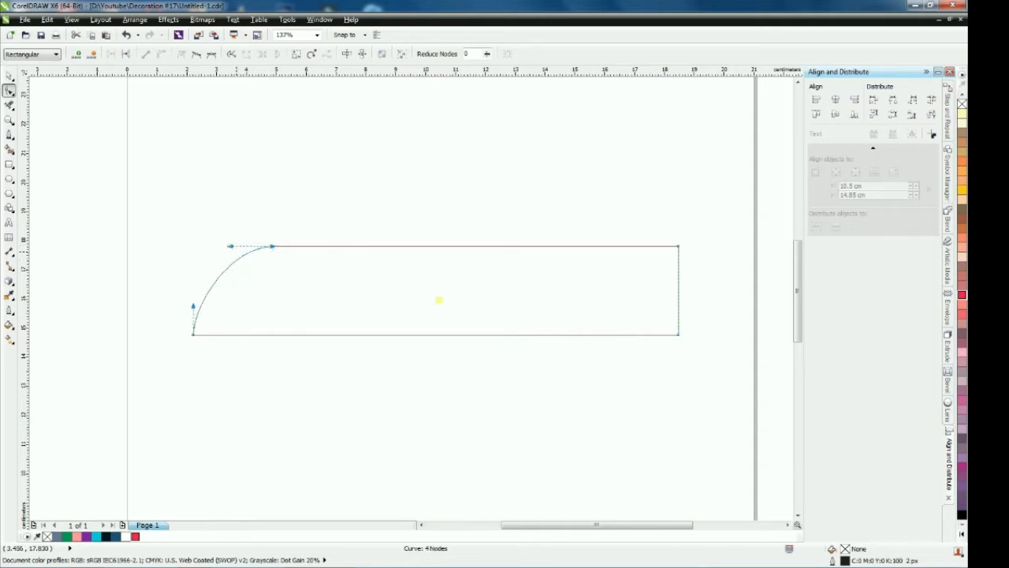
Shift the shape's bottom-right node about 3.1 cm inward along the lower edge to round the right end
{"action": "left_click", "coordinate": [678, 334]}
{"action": "left_click_drag", "start_coordinate": [678, 334], "coordinate": [650, 339]}
{"action": "left_click", "coordinate": [654, 351]}
{"action": "key", "text": "ctrl+z"}
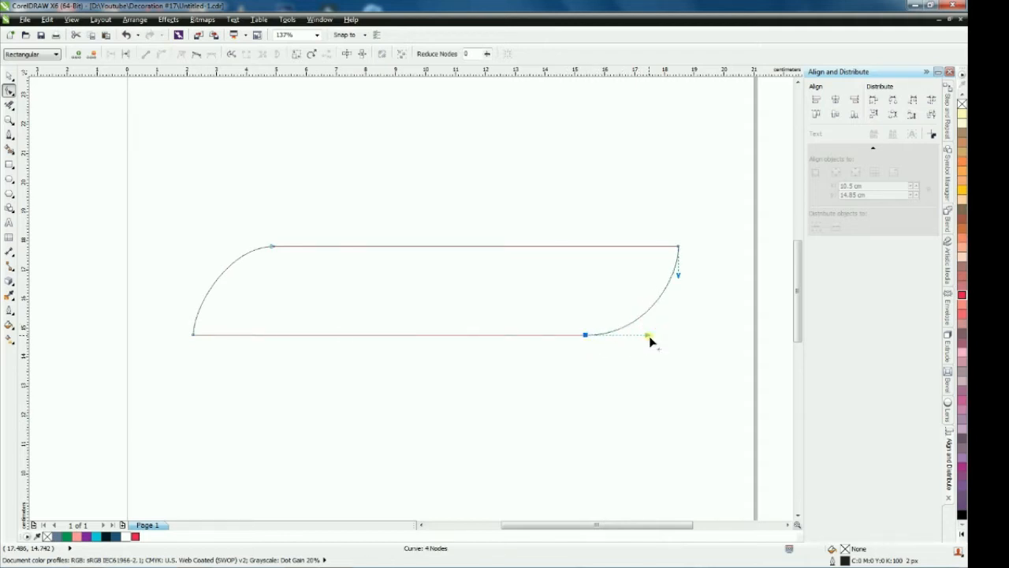
Adjust the curve handle of the shape's top-left node to make the left end fuller
{"action": "left_click", "coordinate": [682, 352]}
{"action": "left_click", "coordinate": [245, 256]}
{"action": "mouse_move", "coordinate": [232, 253]}
{"action": "left_mouse_down"}
{"action": "mouse_move", "coordinate": [221, 268]}
{"action": "mouse_move", "coordinate": [220, 248]}
{"action": "left_mouse_up"}
{"action": "left_click", "coordinate": [95, 267]}
{"action": "left_click", "coordinate": [9, 77]}
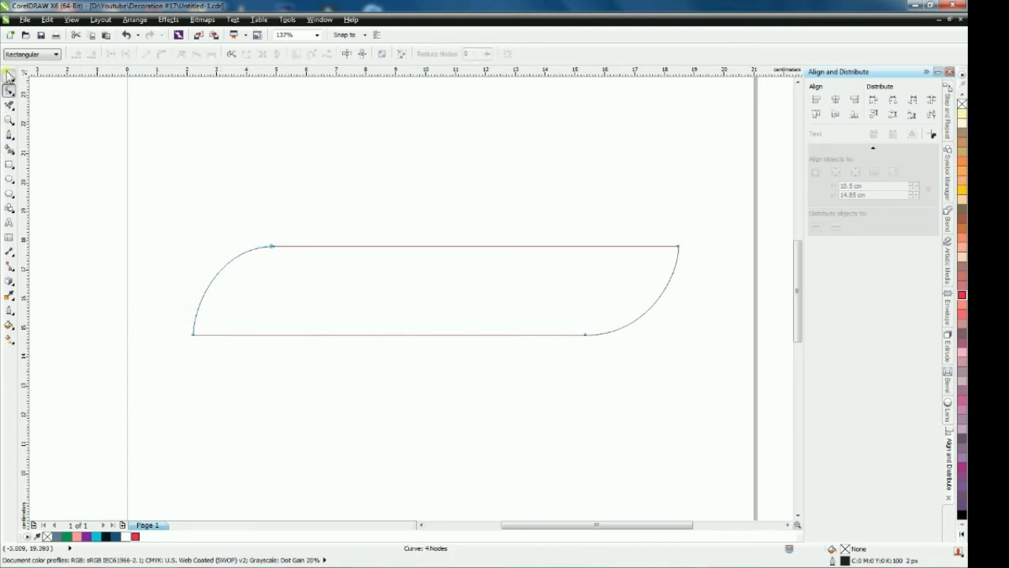
{"action": "left_click", "coordinate": [78, 129]}
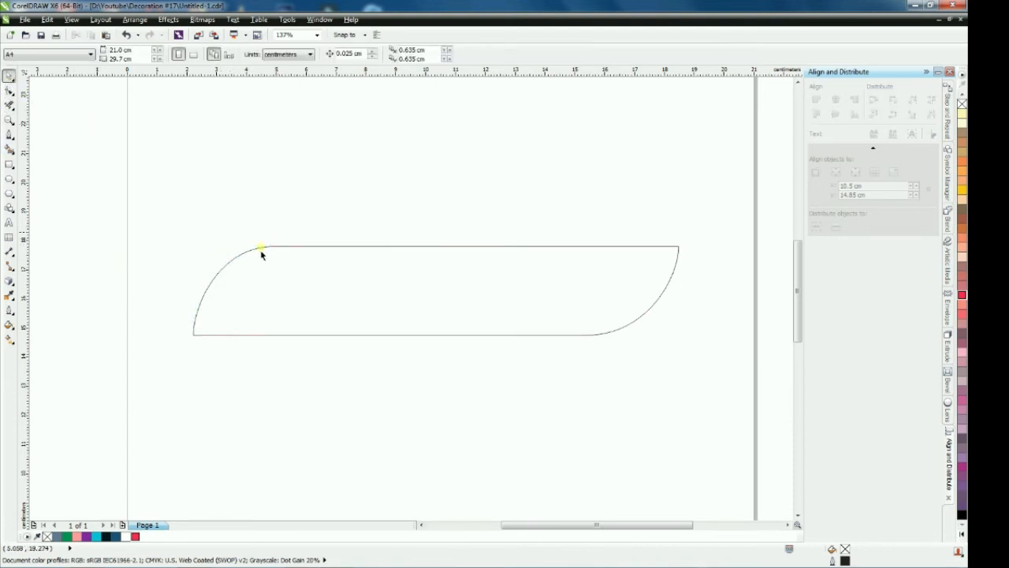
Duplicate the shape about 1.5 cm lower and shift the copy about 0.4 cm left so its curve meets the original's lower-left corner
{"action": "left_click", "coordinate": [281, 287]}
{"action": "left_click_drag", "start_coordinate": [306, 255], "coordinate": [296, 300]}
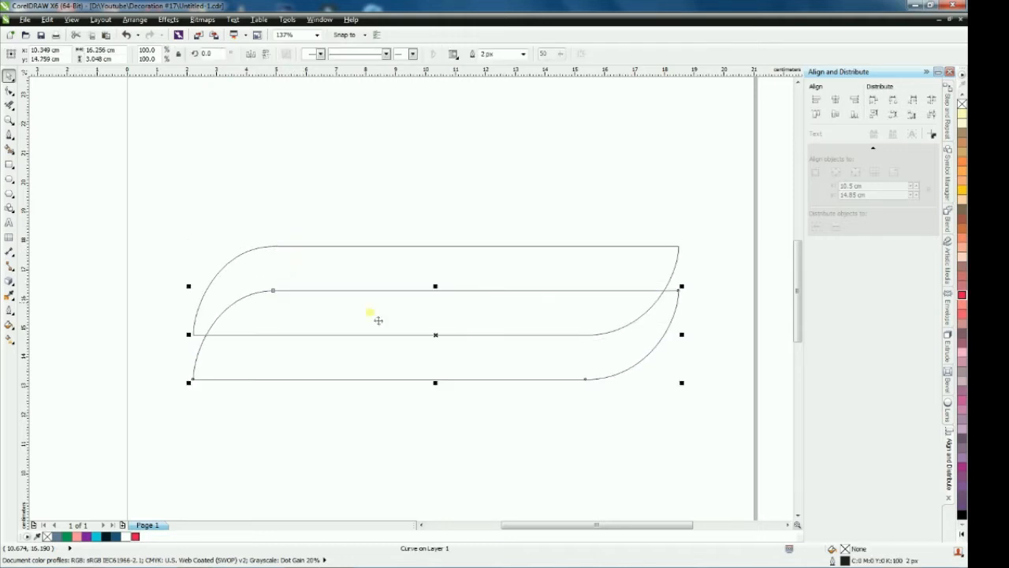
{"action": "scroll", "coordinate": [198, 350], "scroll_direction": "up", "scroll_amount": 2}
{"action": "left_click_drag", "start_coordinate": [223, 335], "coordinate": [196, 331]}
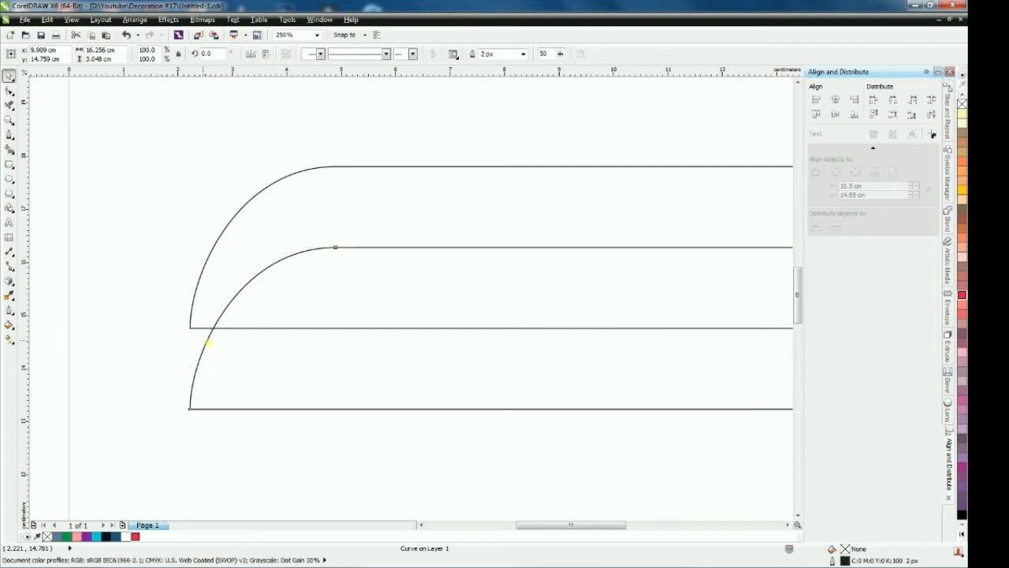
{"action": "scroll", "coordinate": [165, 319], "scroll_direction": "down", "scroll_amount": 2}
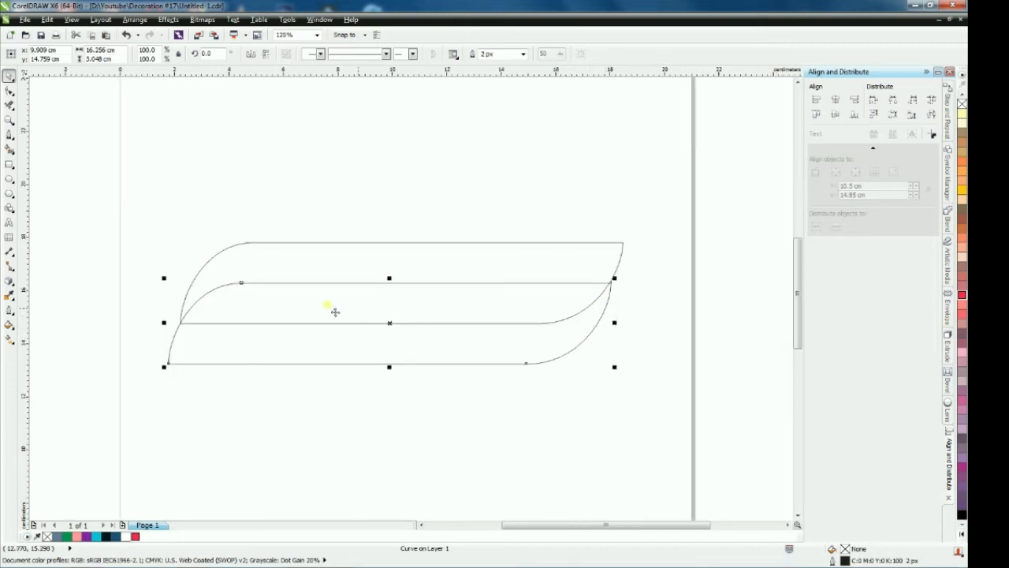
{"action": "left_click", "coordinate": [121, 302]}
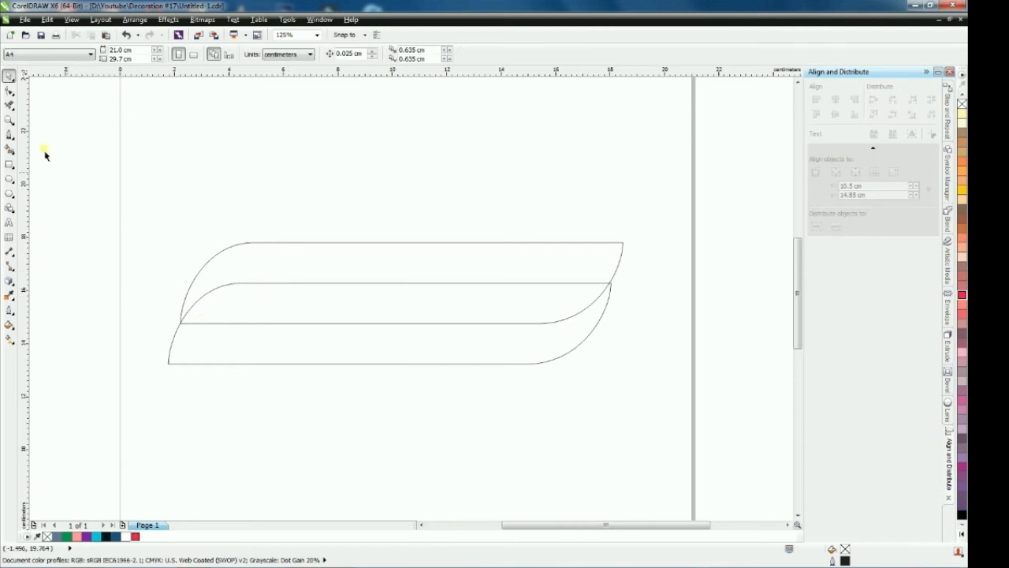
Remove the parts of the duplicate lying outside the original shape with the Virtual Segment Delete tool
{"action": "left_click", "coordinate": [9, 105]}
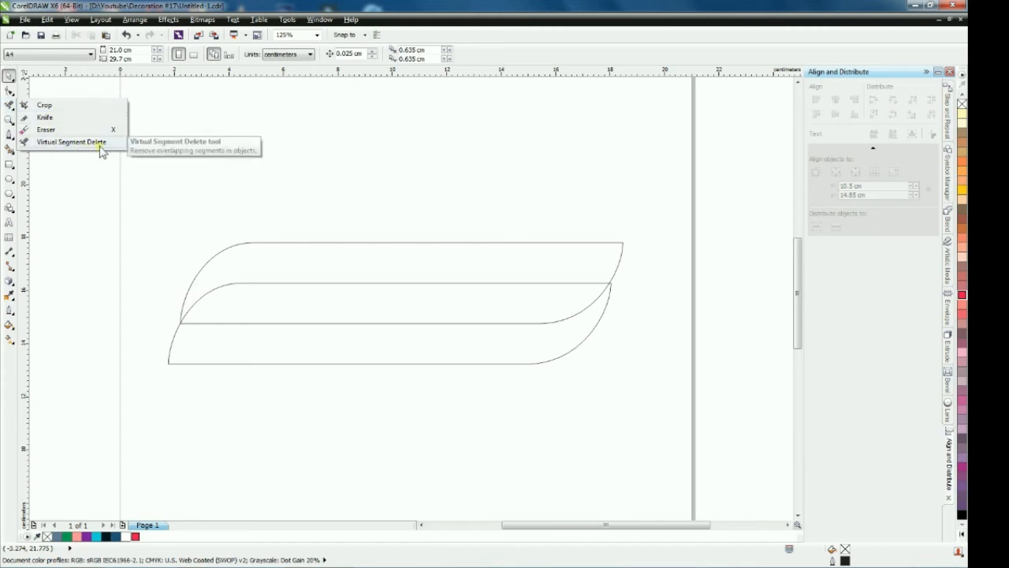
{"action": "left_click", "coordinate": [71, 142]}
{"action": "left_click", "coordinate": [179, 340]}
{"action": "left_click", "coordinate": [10, 77]}
{"action": "scroll", "coordinate": [299, 279], "scroll_direction": "down", "scroll_amount": 1}
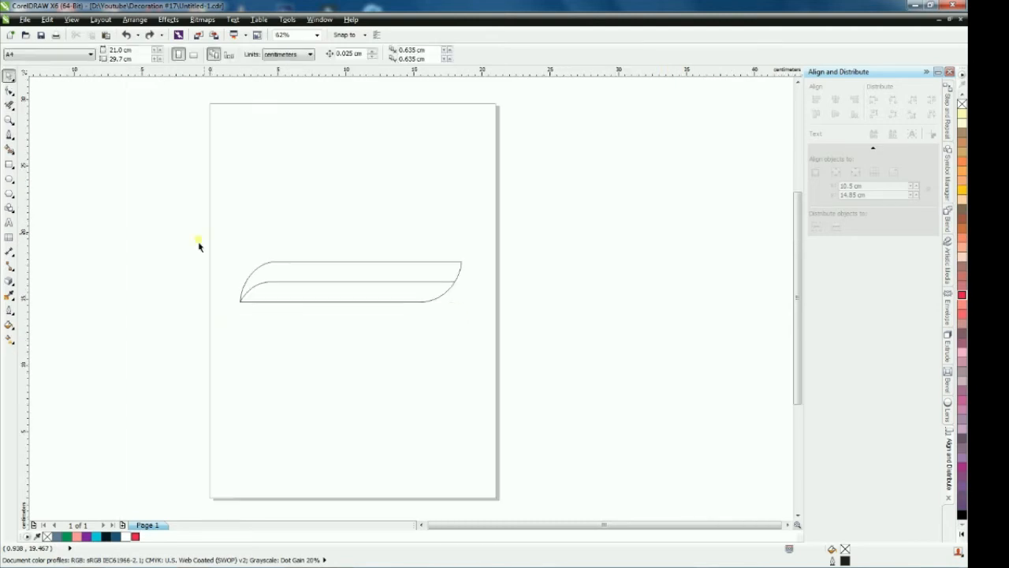
Move the two-part ribbon about 5.8 cm up the page and rotate it about 19.3° so its right end rises
{"action": "left_click_drag", "start_coordinate": [206, 244], "coordinate": [510, 327]}
{"action": "left_click_drag", "start_coordinate": [362, 290], "coordinate": [362, 214]}
{"action": "left_click", "coordinate": [166, 234]}
{"action": "left_click_drag", "start_coordinate": [153, 158], "coordinate": [515, 268]}
{"action": "left_click", "coordinate": [349, 206]}
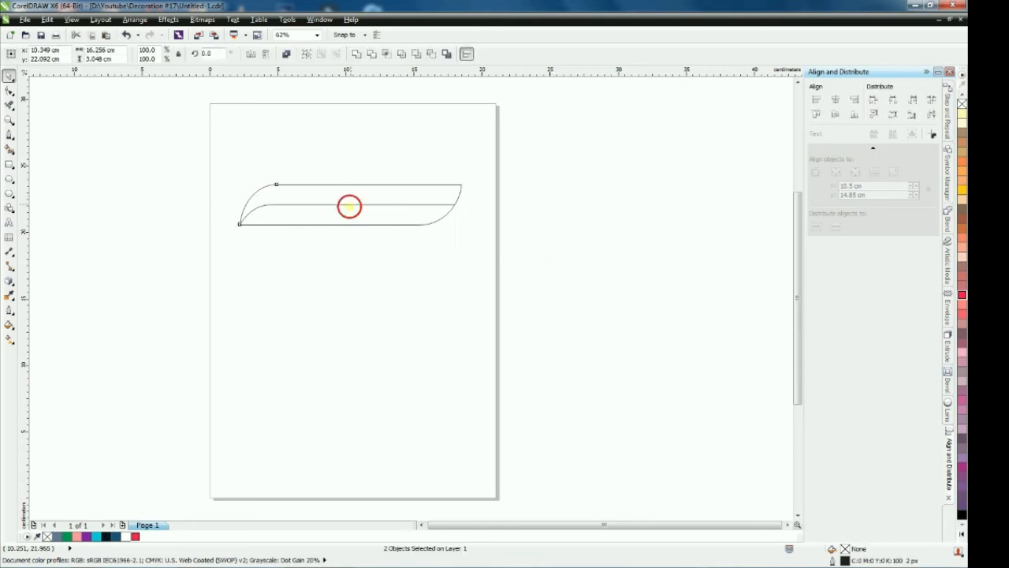
{"action": "left_click_drag", "start_coordinate": [466, 228], "coordinate": [483, 189]}
Copy the tilted ribbon and paste a duplicate about 5.6 cm straight below the original
{"action": "left_click_drag", "start_coordinate": [181, 118], "coordinate": [618, 327]}
{"action": "left_click", "coordinate": [47, 19]}
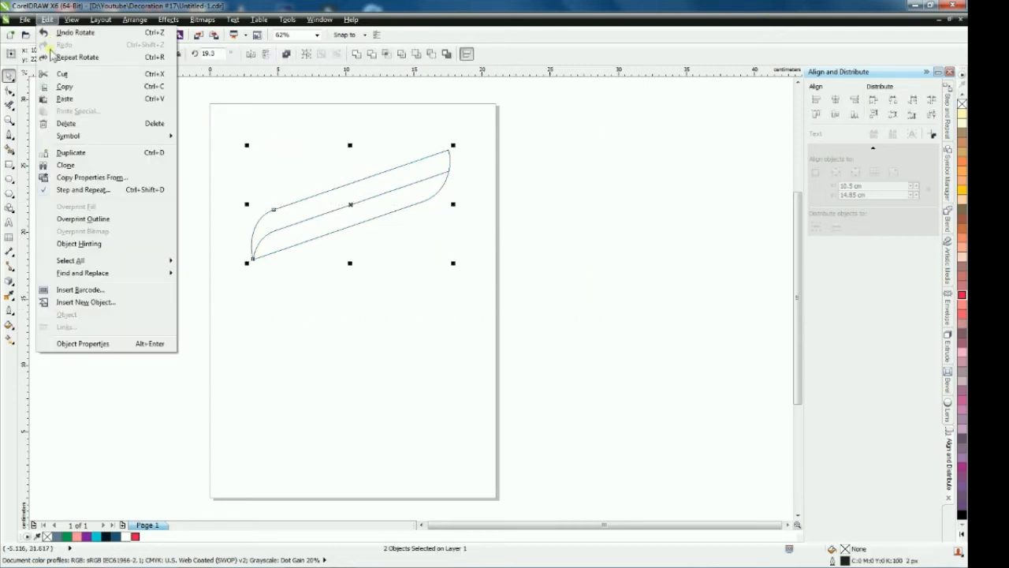
{"action": "left_click", "coordinate": [56, 84]}
{"action": "left_click", "coordinate": [47, 19]}
{"action": "left_click", "coordinate": [142, 99]}
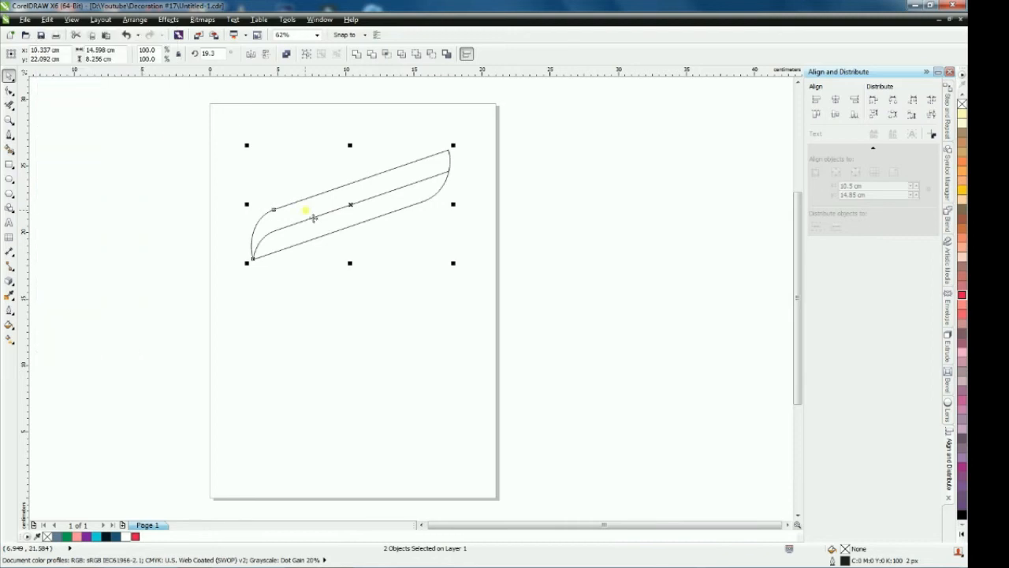
{"action": "left_click_drag", "start_coordinate": [362, 212], "coordinate": [352, 286]}
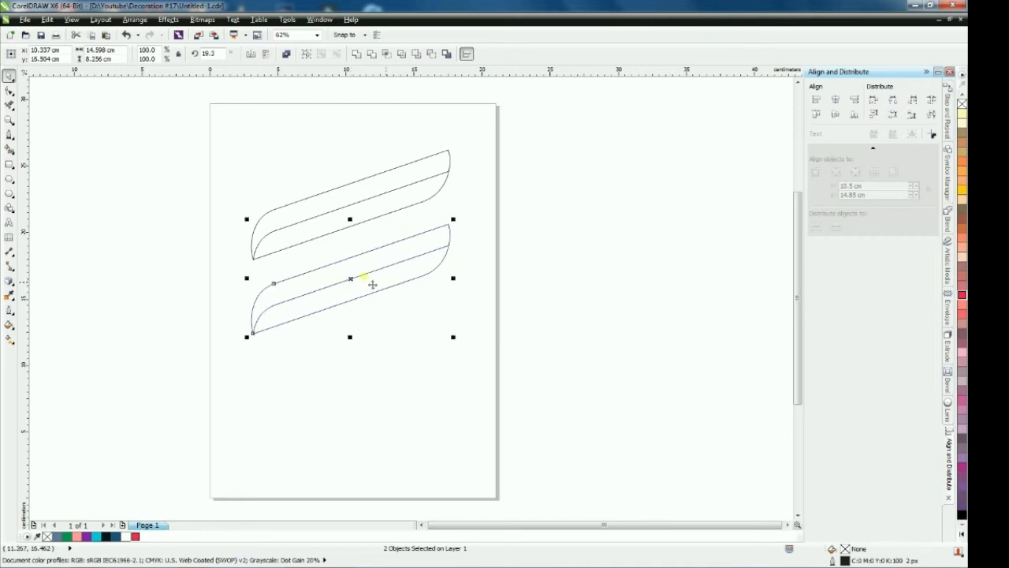
Paste another ribbon and place it about 5.5 cm below the second, forming three evenly stacked ribbons
{"action": "left_click", "coordinate": [48, 19]}
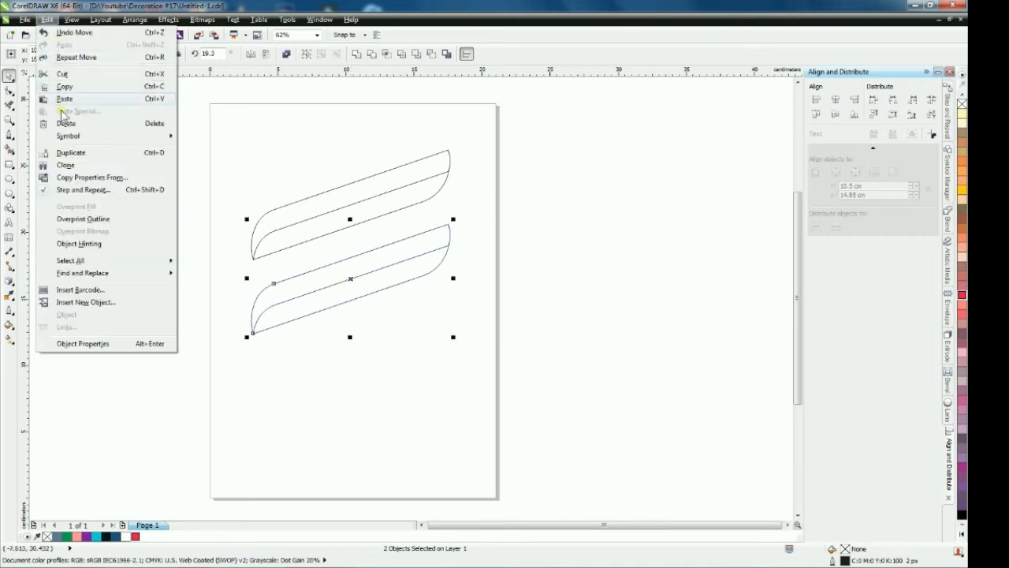
{"action": "left_click", "coordinate": [126, 99]}
{"action": "left_click_drag", "start_coordinate": [354, 207], "coordinate": [356, 359]}
{"action": "key", "text": "Escape"}
{"action": "left_click", "coordinate": [133, 310]}
{"action": "left_click_drag", "start_coordinate": [142, 170], "coordinate": [513, 375]}
{"action": "left_click", "coordinate": [550, 307]}
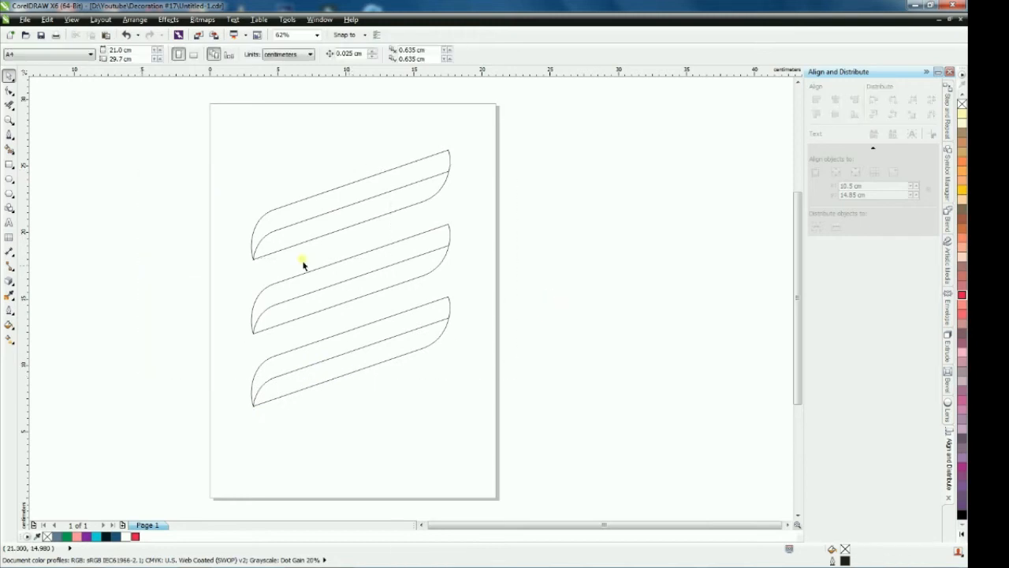
Smart-fill both sections of all three ribbons with blue-gray (C40 M20 Y0 K40) and a 2 px green outline
{"action": "left_click", "coordinate": [8, 149]}
{"action": "left_click", "coordinate": [324, 209]}
{"action": "left_click", "coordinate": [356, 221]}
{"action": "left_click", "coordinate": [371, 253]}
{"action": "left_click", "coordinate": [395, 281]}
{"action": "left_click", "coordinate": [408, 319]}
{"action": "left_click", "coordinate": [424, 337]}
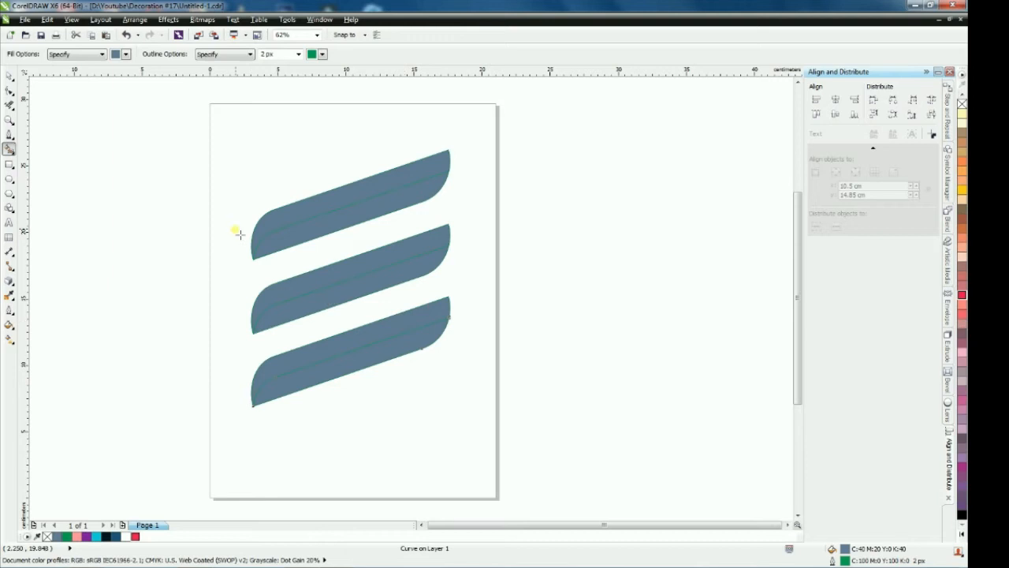
Color the top ribbon's upper section purple and its lower section salmon pink
{"action": "left_click", "coordinate": [10, 76]}
{"action": "left_click", "coordinate": [292, 208]}
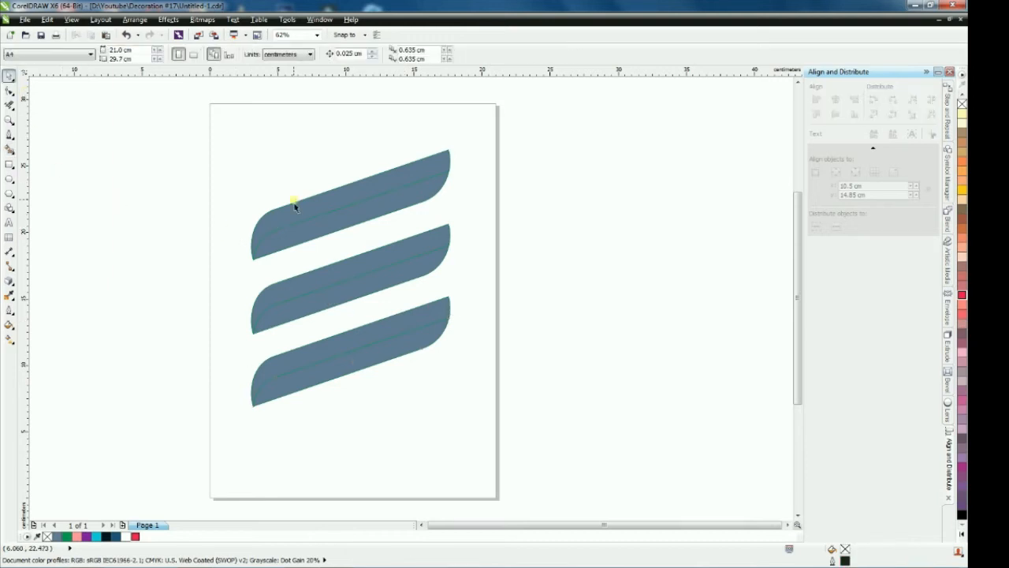
{"action": "left_click", "coordinate": [86, 537]}
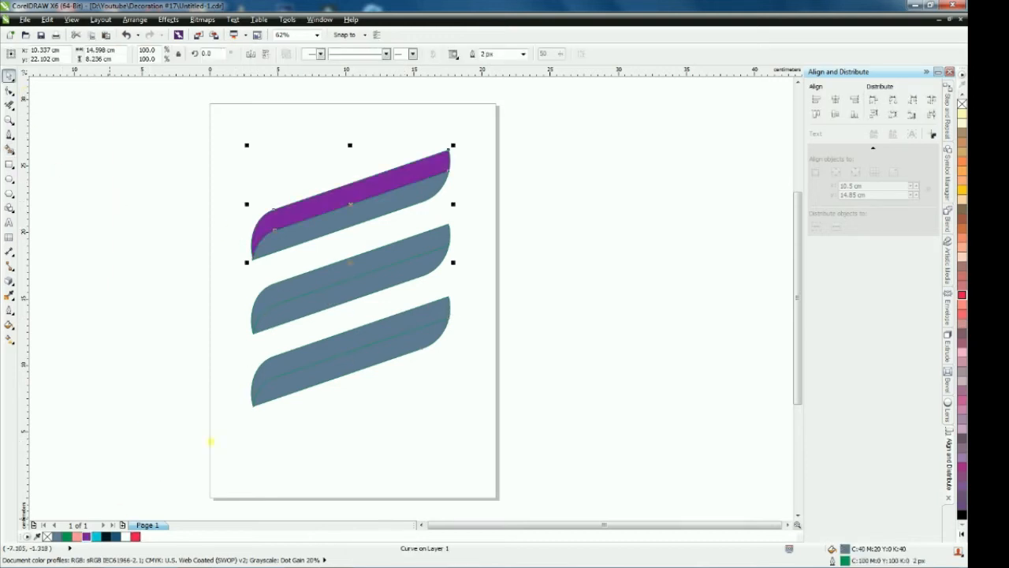
{"action": "left_click", "coordinate": [306, 232]}
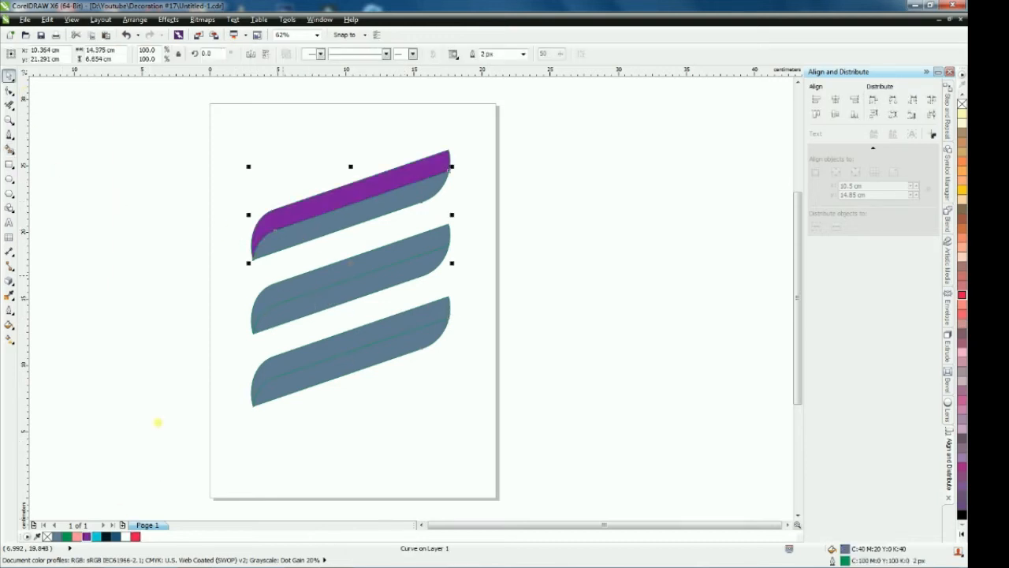
{"action": "left_click", "coordinate": [77, 537]}
Color the middle ribbon's upper section purple and its lower section salmon pink
{"action": "left_click", "coordinate": [300, 284]}
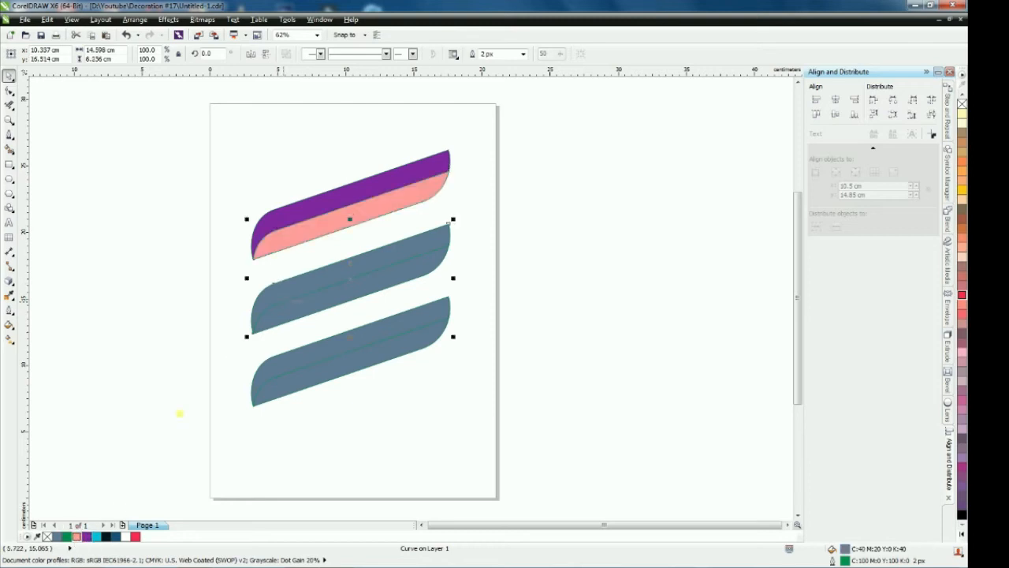
{"action": "left_click", "coordinate": [87, 538]}
{"action": "left_click", "coordinate": [318, 297]}
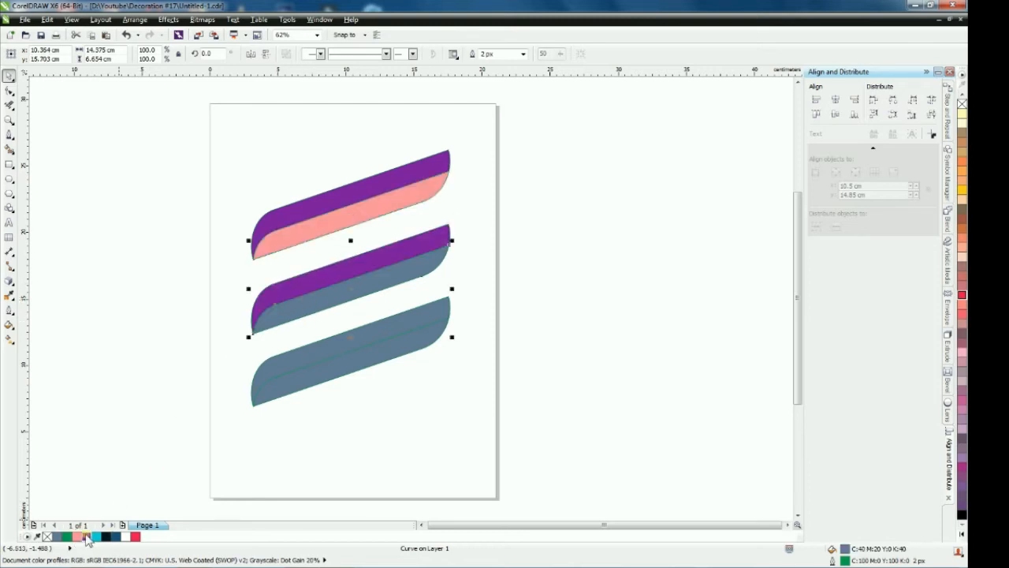
{"action": "left_click", "coordinate": [76, 537]}
Color the bottom ribbon's upper section purple and its lower section salmon pink
{"action": "left_click", "coordinate": [292, 354]}
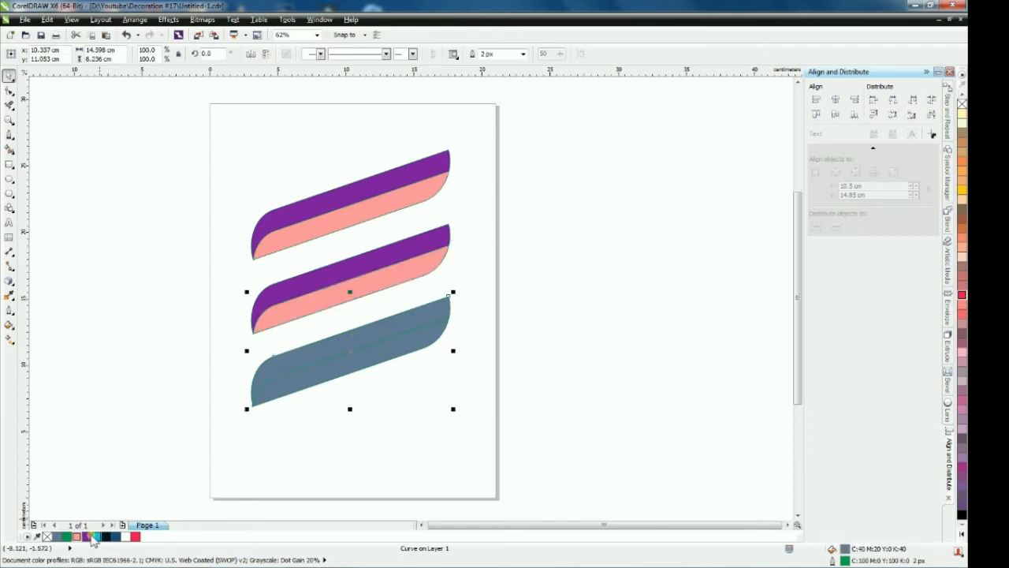
{"action": "left_click", "coordinate": [87, 538]}
{"action": "left_click", "coordinate": [337, 365]}
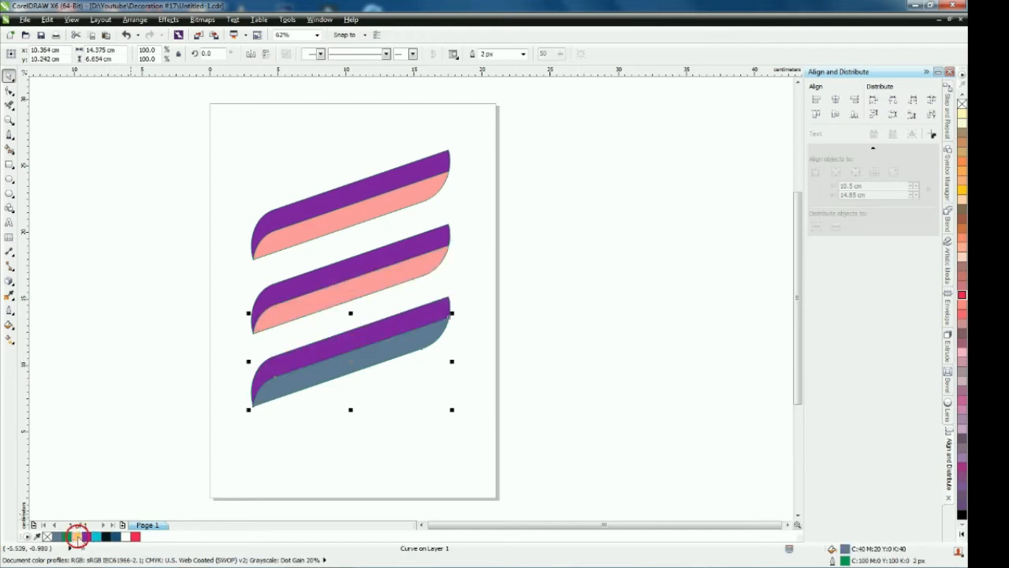
{"action": "left_click", "coordinate": [77, 537]}
{"action": "left_click", "coordinate": [159, 368]}
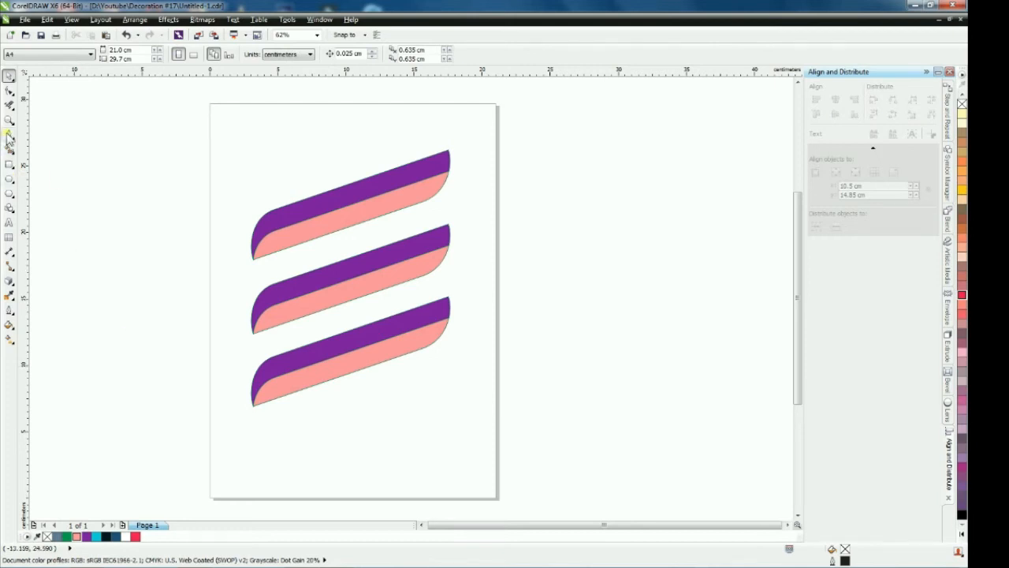
Draw a closed four-sided outline about 14.3 × 2.7 cm between the top and middle ribbons, and smart-fill the gap it encloses
{"action": "left_click", "coordinate": [8, 135]}
{"action": "left_click", "coordinate": [252, 259]}
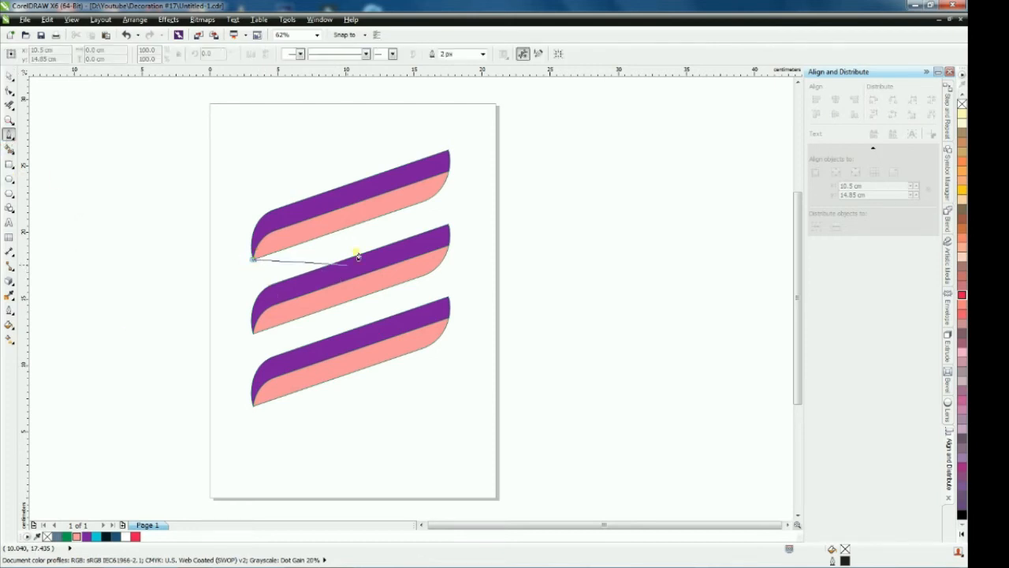
{"action": "left_click", "coordinate": [437, 254]}
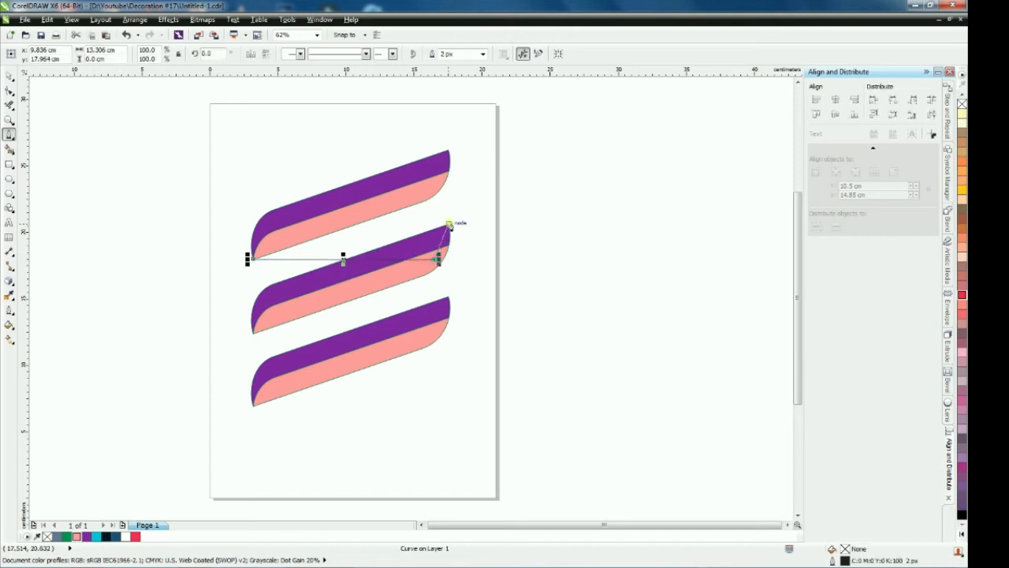
{"action": "left_click", "coordinate": [449, 223]}
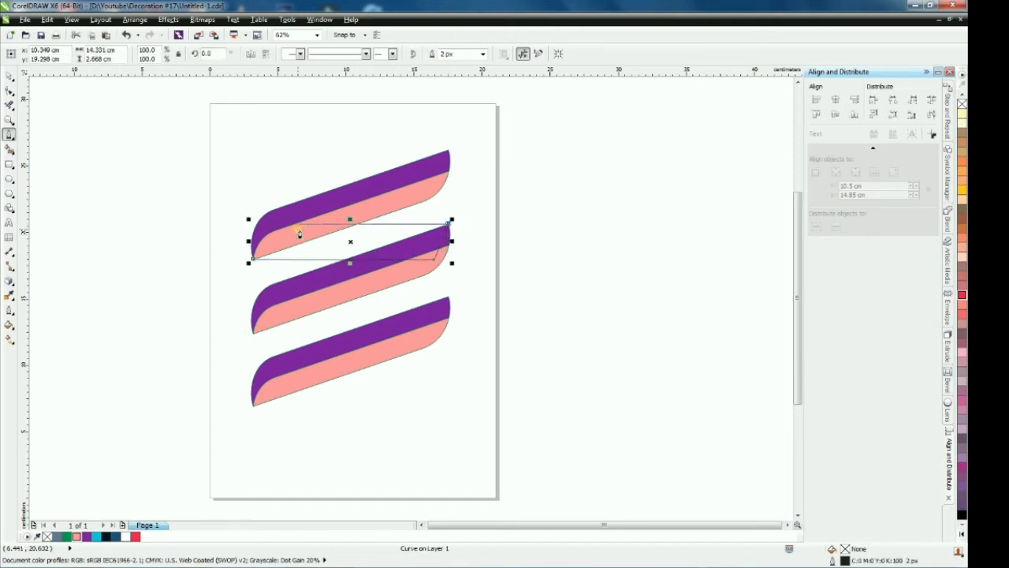
{"action": "left_click", "coordinate": [298, 225]}
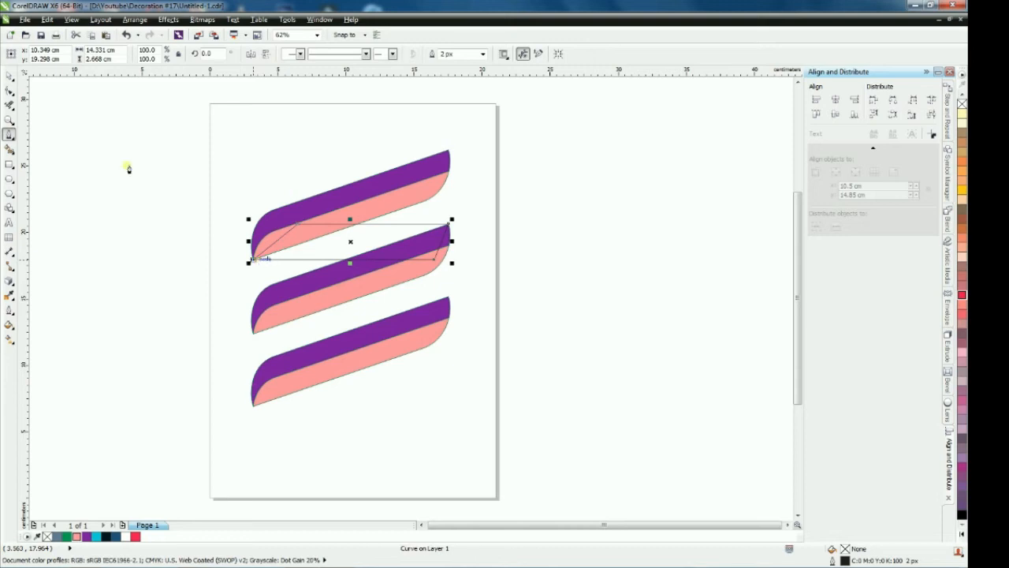
{"action": "left_click", "coordinate": [10, 148]}
{"action": "left_click", "coordinate": [328, 250]}
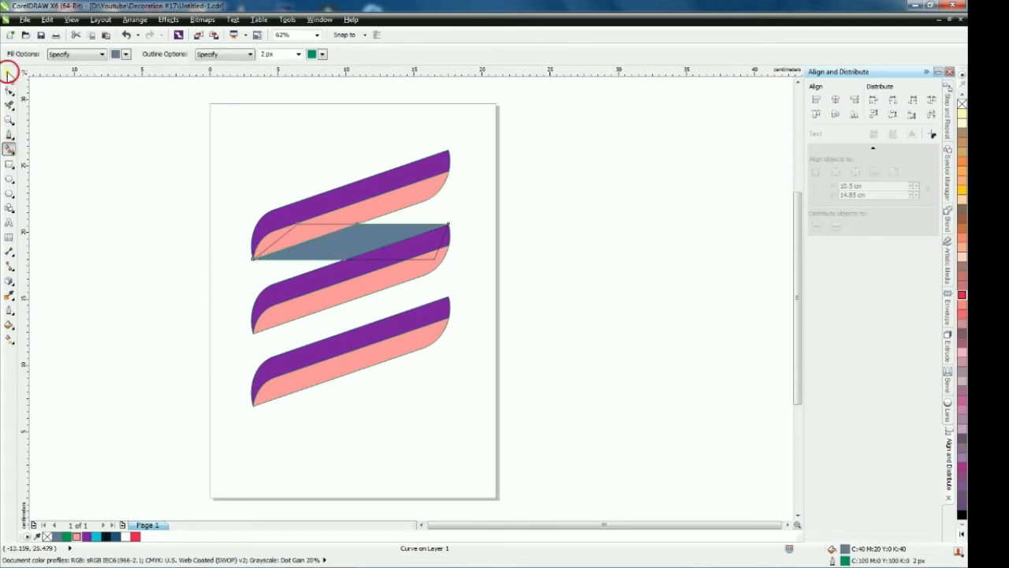
Move the four-sided outline about 5.6 cm down between the middle and bottom ribbons, and smart-fill the gap it encloses there
{"action": "left_click", "coordinate": [9, 76]}
{"action": "left_click", "coordinate": [303, 236]}
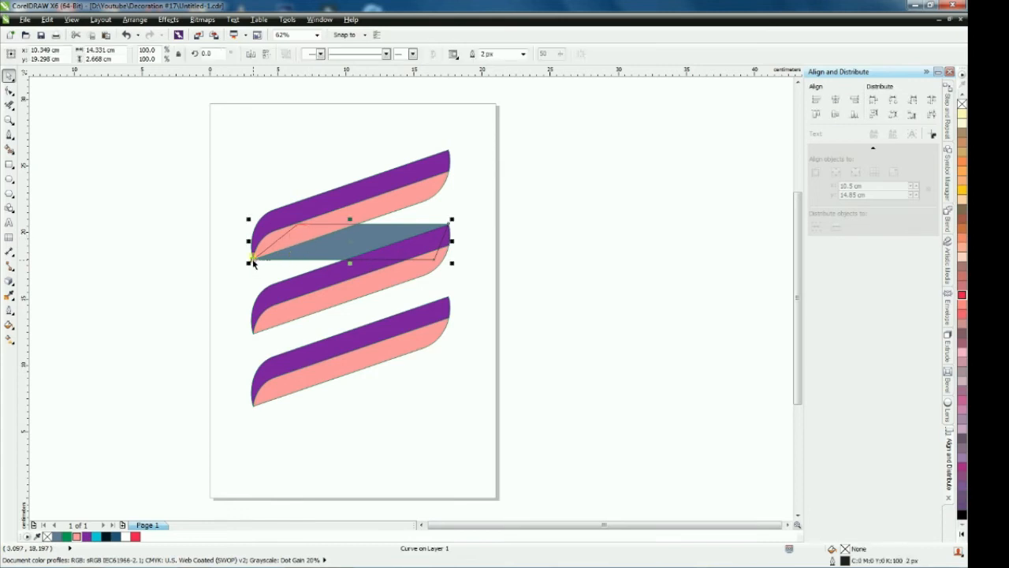
{"action": "left_click_drag", "start_coordinate": [254, 262], "coordinate": [253, 333]}
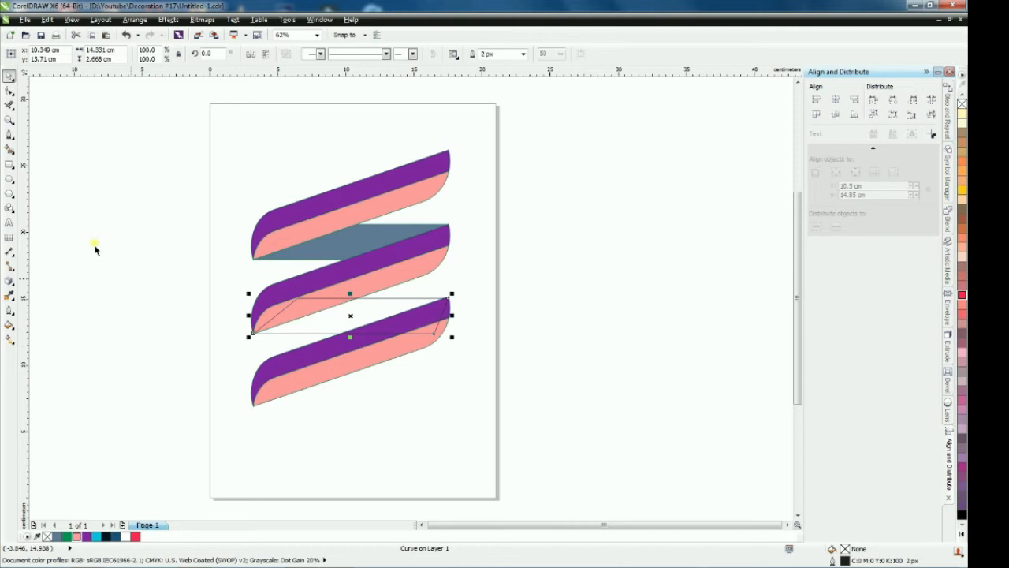
{"action": "left_click", "coordinate": [82, 229]}
{"action": "left_click", "coordinate": [9, 150]}
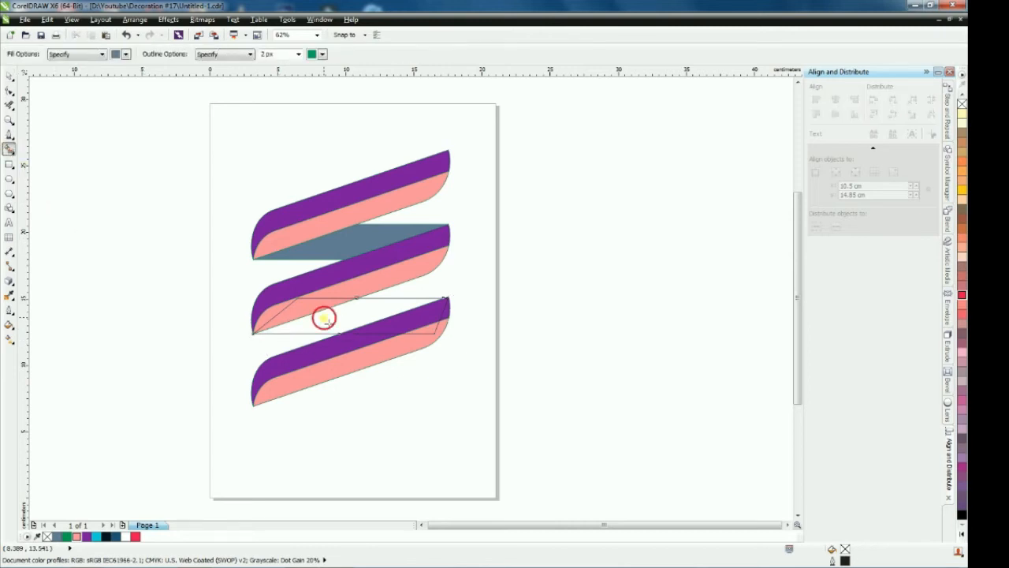
{"action": "left_click", "coordinate": [323, 318]}
Pull the four-sided helper outline clear of the ribbons and delete it
{"action": "left_click", "coordinate": [9, 77]}
{"action": "left_click", "coordinate": [286, 315]}
{"action": "left_click_drag", "start_coordinate": [255, 337], "coordinate": [264, 446]}
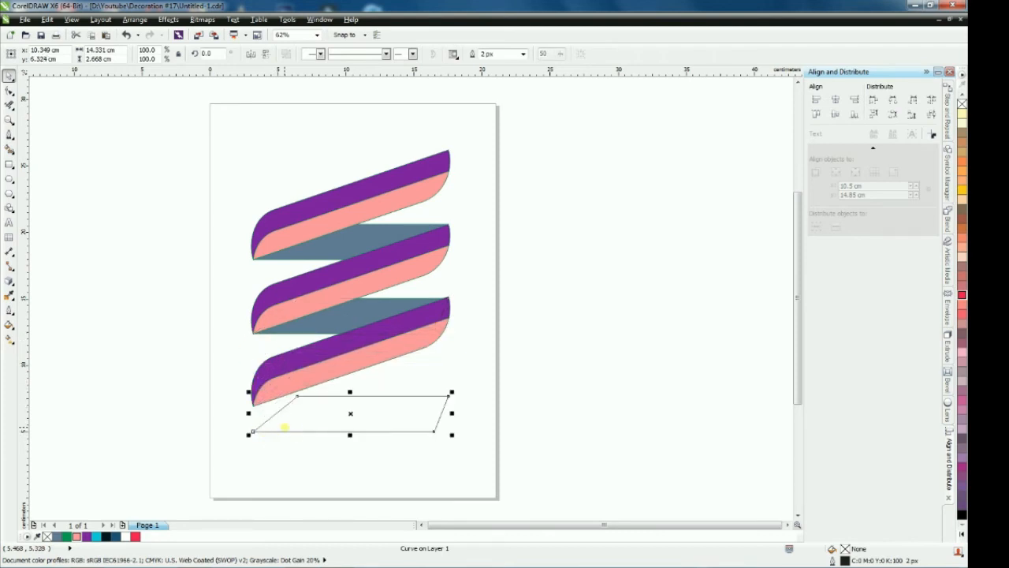
{"action": "right_click", "coordinate": [291, 423]}
{"action": "left_click", "coordinate": [350, 252]}
Remove the outlines from all ribbon sections and connecting bands
{"action": "left_click_drag", "start_coordinate": [158, 110], "coordinate": [554, 454]}
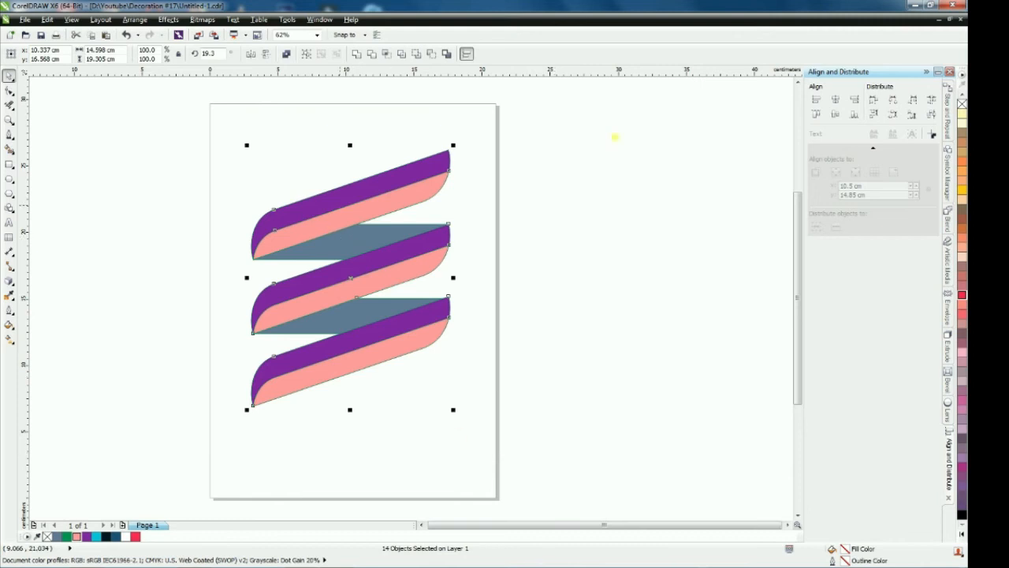
{"action": "right_click", "coordinate": [962, 105]}
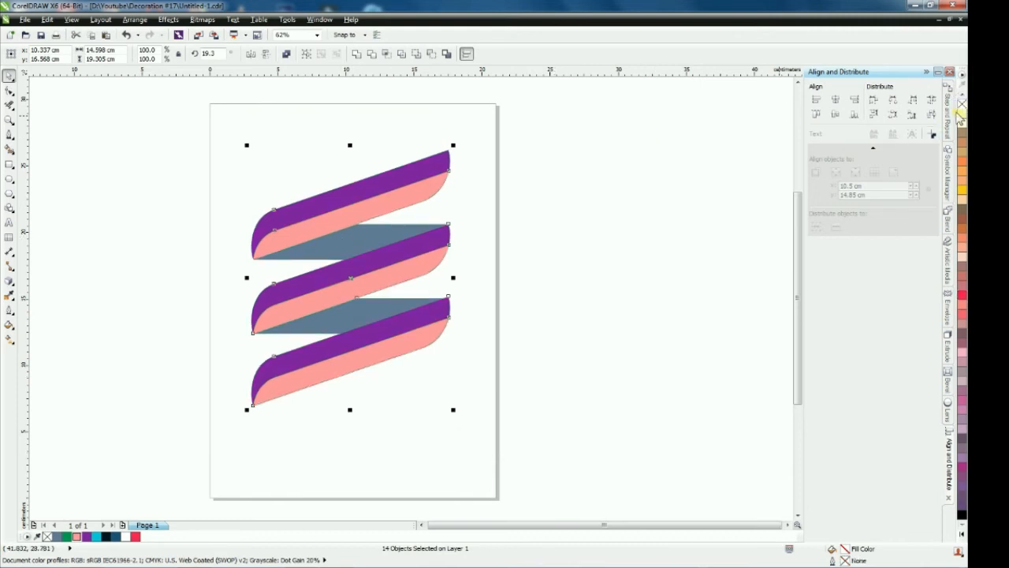
{"action": "left_click", "coordinate": [543, 231]}
Color both blue-gray connecting bands between the ribbons cyan
{"action": "left_click", "coordinate": [341, 250]}
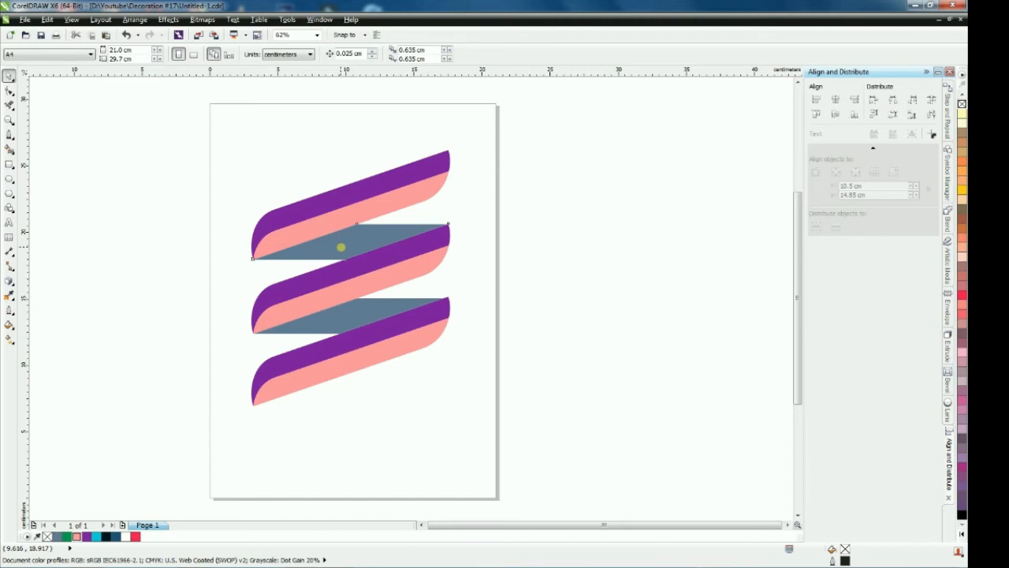
{"action": "left_click", "coordinate": [96, 536]}
{"action": "left_click", "coordinate": [132, 414]}
{"action": "left_click", "coordinate": [320, 323]}
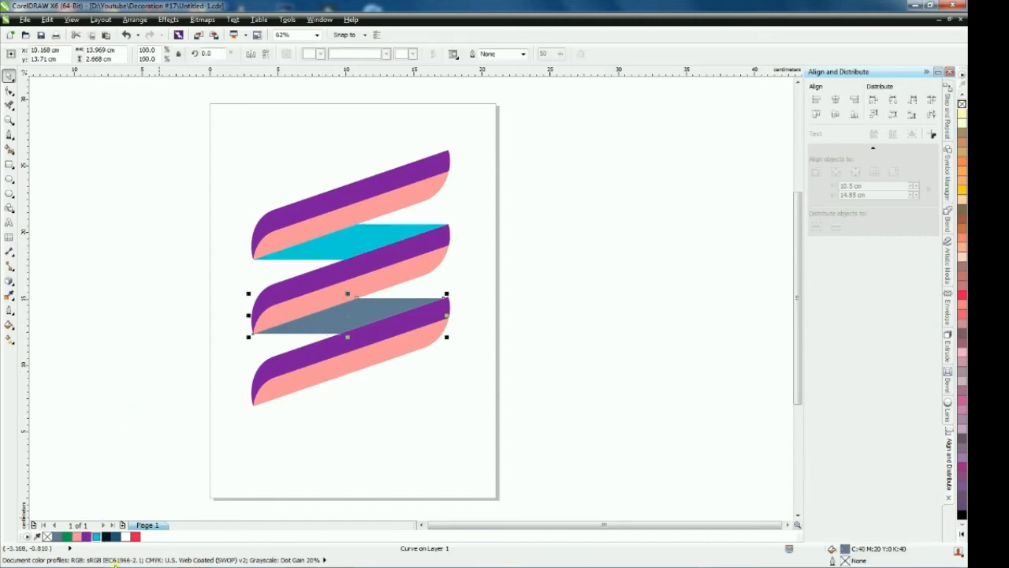
{"action": "left_click", "coordinate": [100, 537]}
{"action": "left_click", "coordinate": [165, 396]}
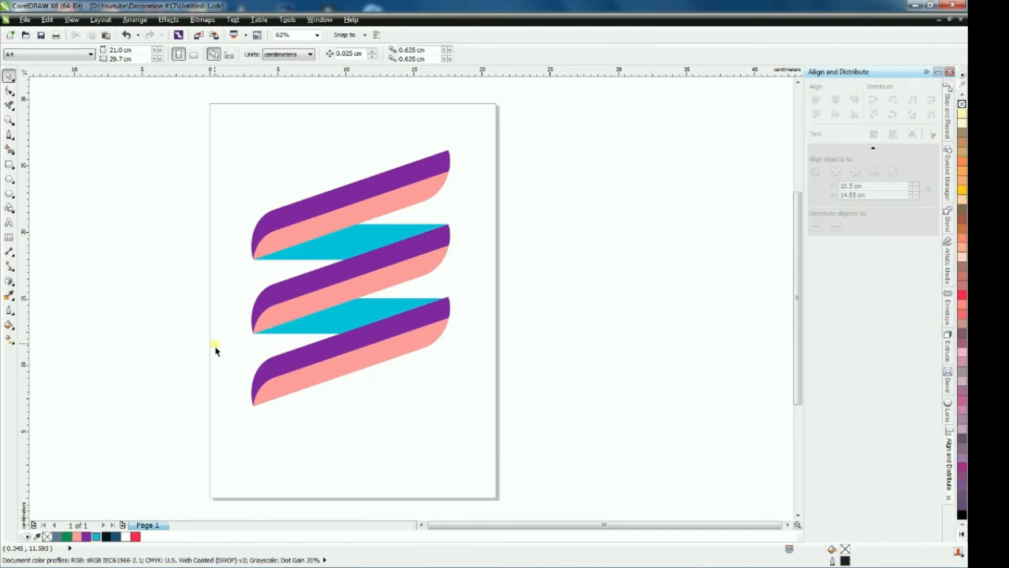
Add a page-sized 21 × 29.7 cm background rectangle behind the ribbons and fill it with dark navy (R1 G23 B36)
{"action": "left_click", "coordinate": [253, 138]}
{"action": "double_click", "coordinate": [9, 165]}
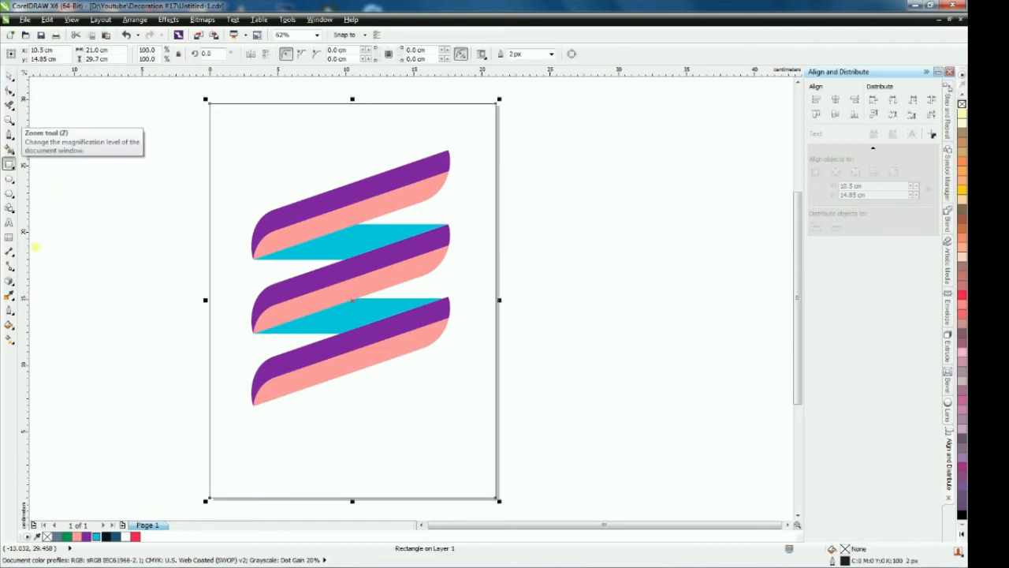
{"action": "left_click", "coordinate": [106, 537]}
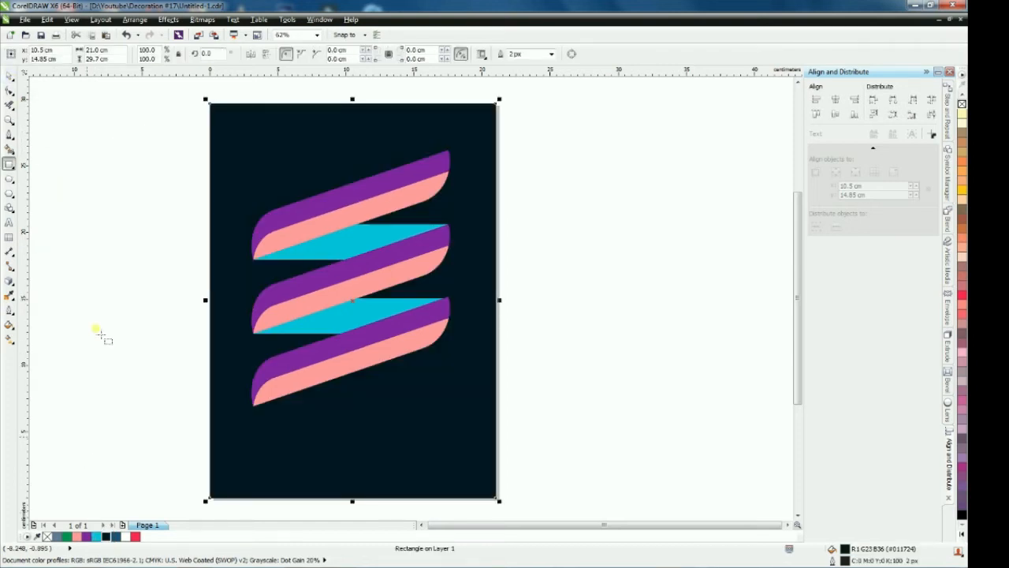
{"action": "left_click", "coordinate": [7, 72]}
{"action": "left_click", "coordinate": [95, 143]}
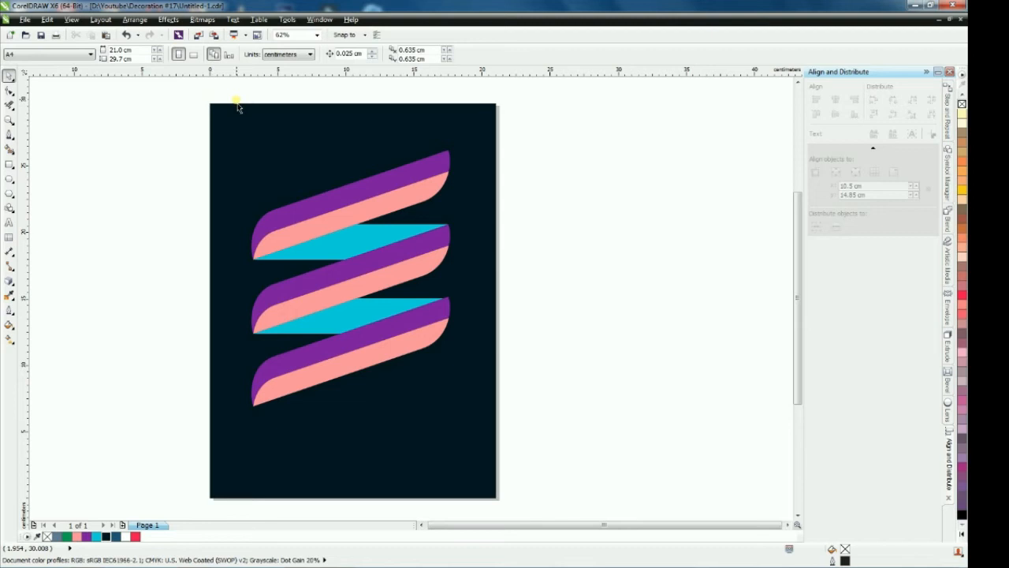
Give the background rectangle a radial gradient with dark blue at the center and dark navy at the edges
{"action": "left_click", "coordinate": [250, 163]}
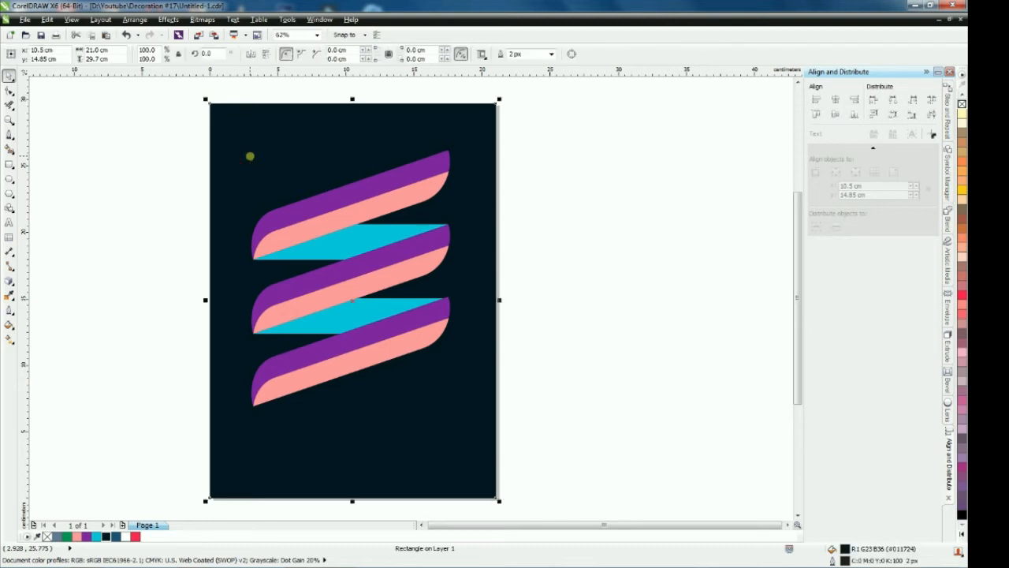
{"action": "left_click", "coordinate": [8, 339]}
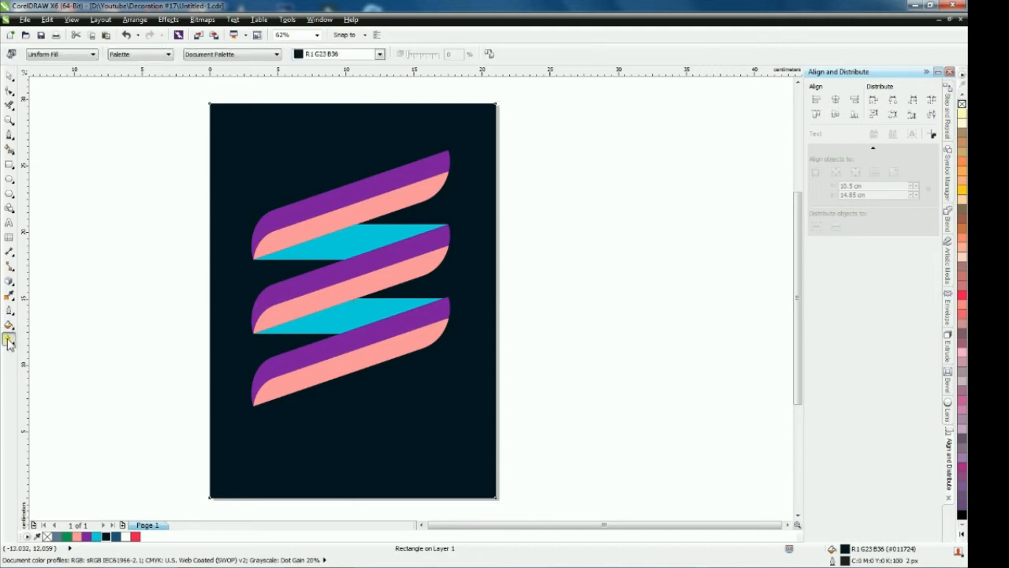
{"action": "left_click", "coordinate": [67, 54]}
{"action": "left_click", "coordinate": [43, 85]}
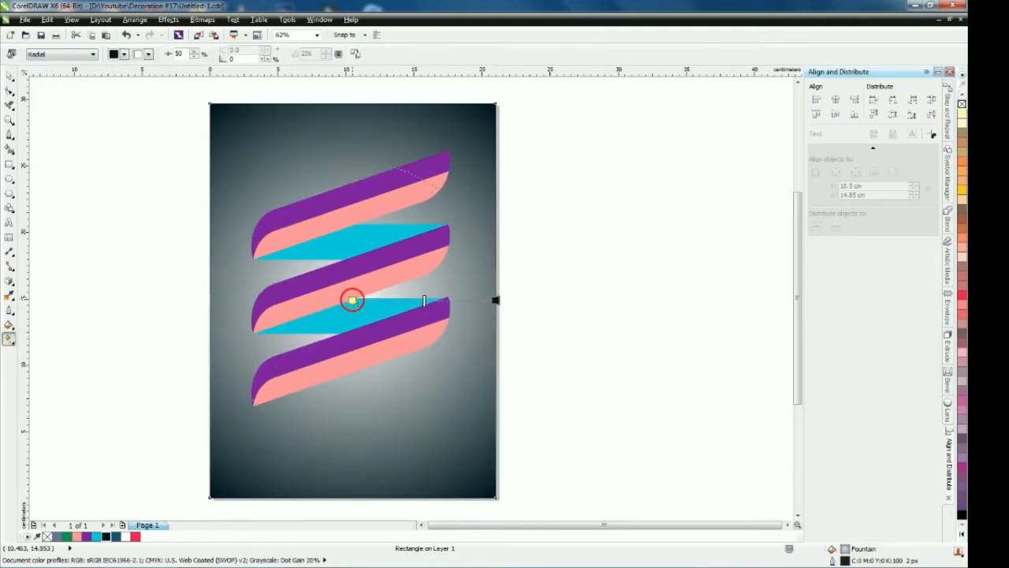
{"action": "left_click", "coordinate": [115, 536]}
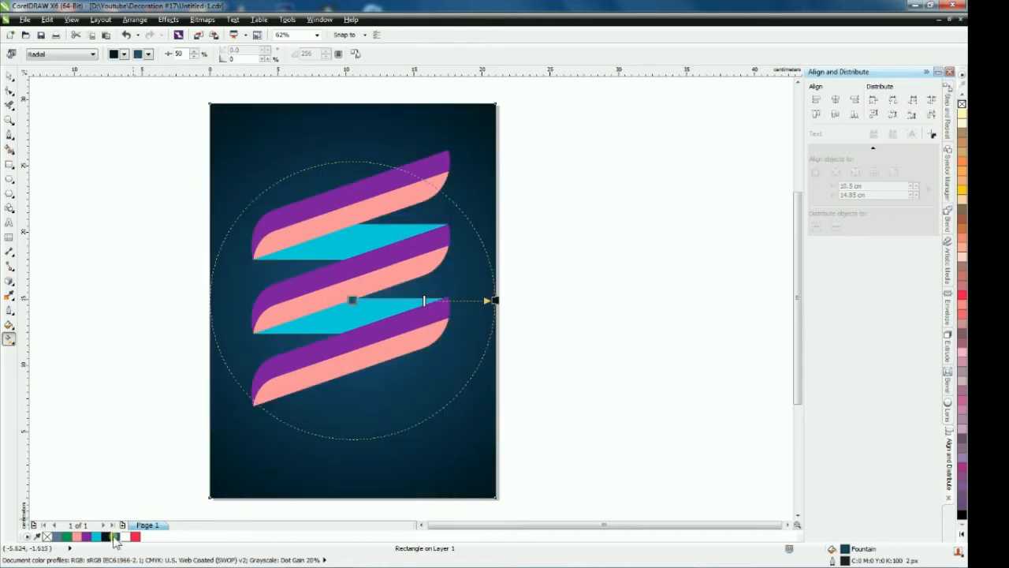
{"action": "left_click", "coordinate": [9, 75]}
{"action": "left_click", "coordinate": [90, 152]}
Lock the background rectangle
{"action": "left_click", "coordinate": [225, 124]}
{"action": "right_click", "coordinate": [223, 127]}
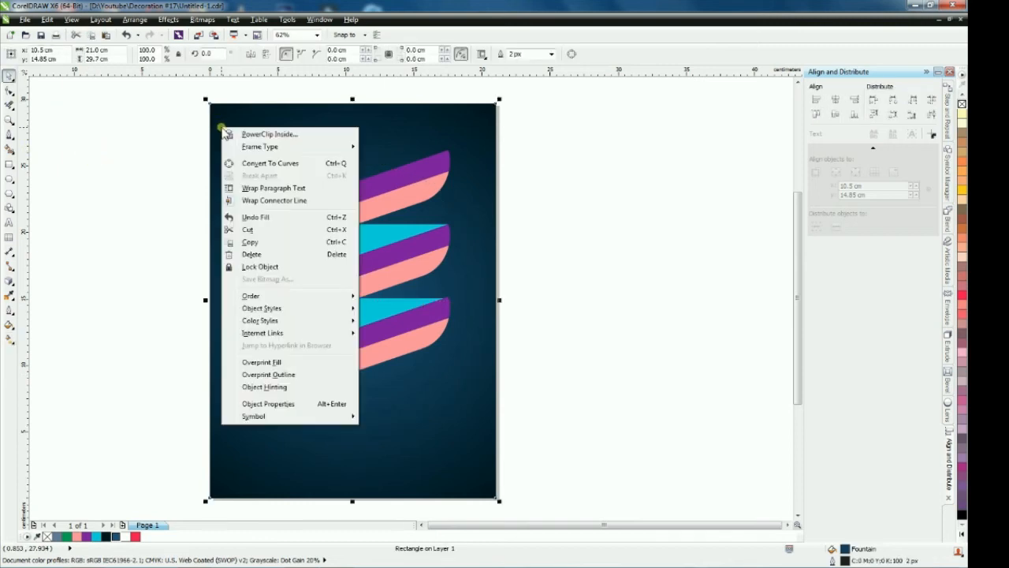
{"action": "left_click", "coordinate": [266, 267]}
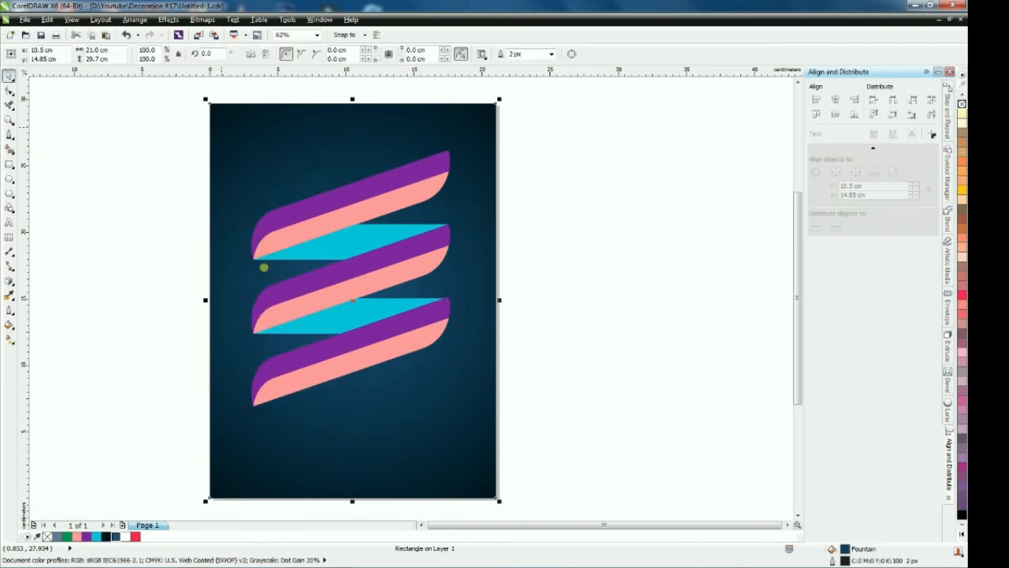
{"action": "left_click", "coordinate": [166, 241]}
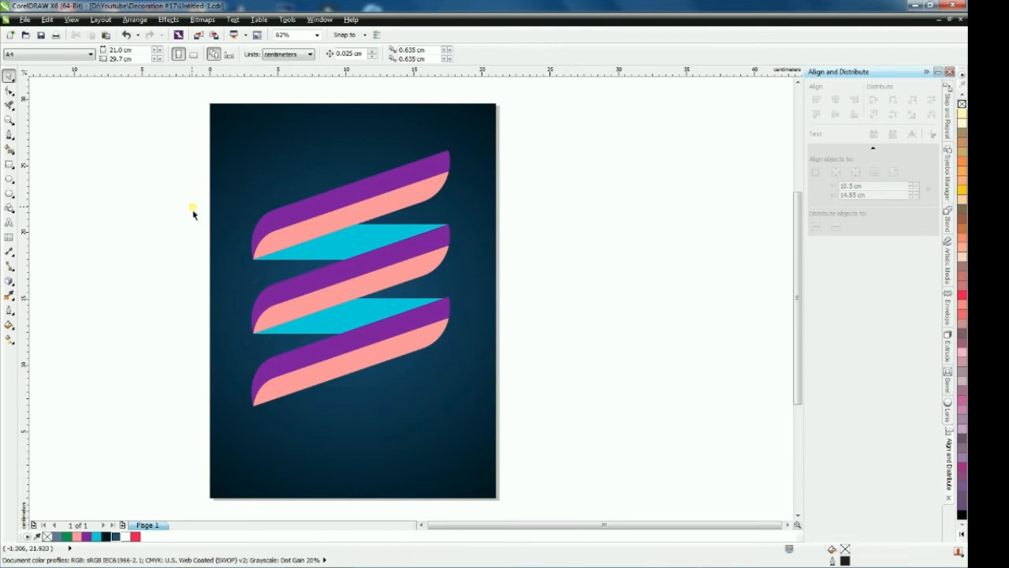
Apply a linear gradient to the upper connecting band, from cyan at its lower-left tip to dark blue at its upper-right tip
{"action": "left_click", "coordinate": [344, 246]}
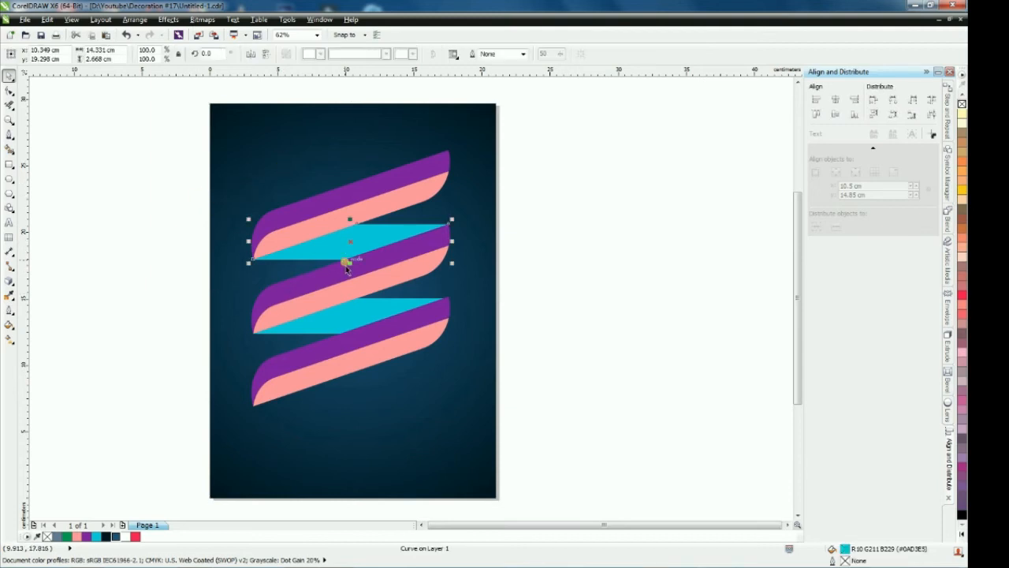
{"action": "left_click", "coordinate": [9, 339]}
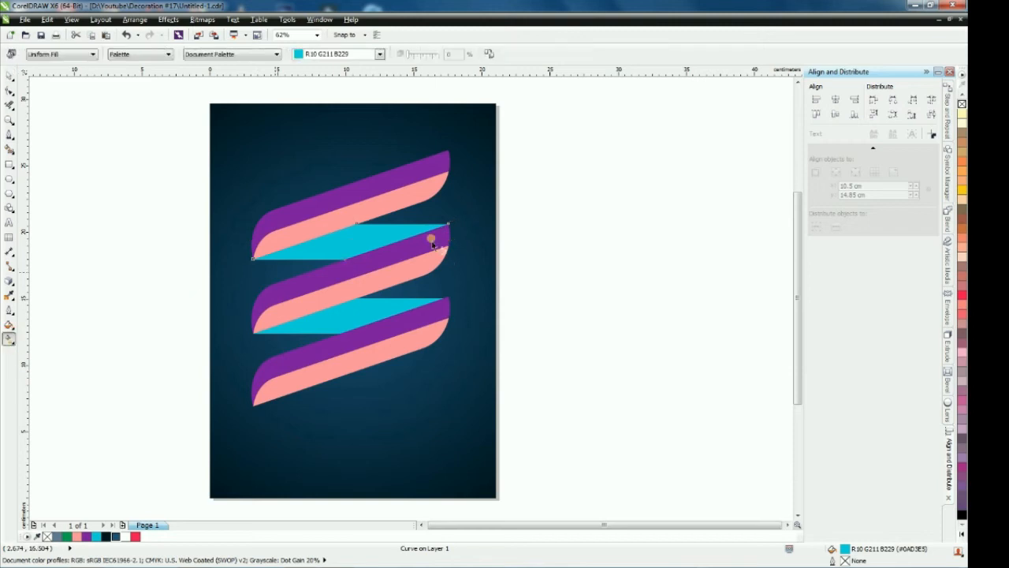
{"action": "left_click_drag", "start_coordinate": [447, 224], "coordinate": [252, 258]}
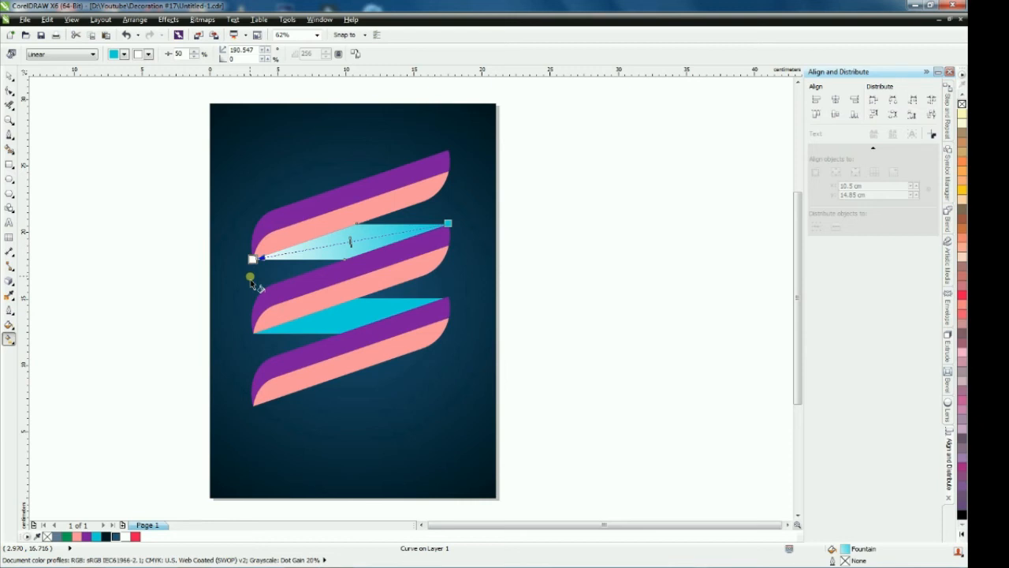
{"action": "left_click", "coordinate": [96, 537]}
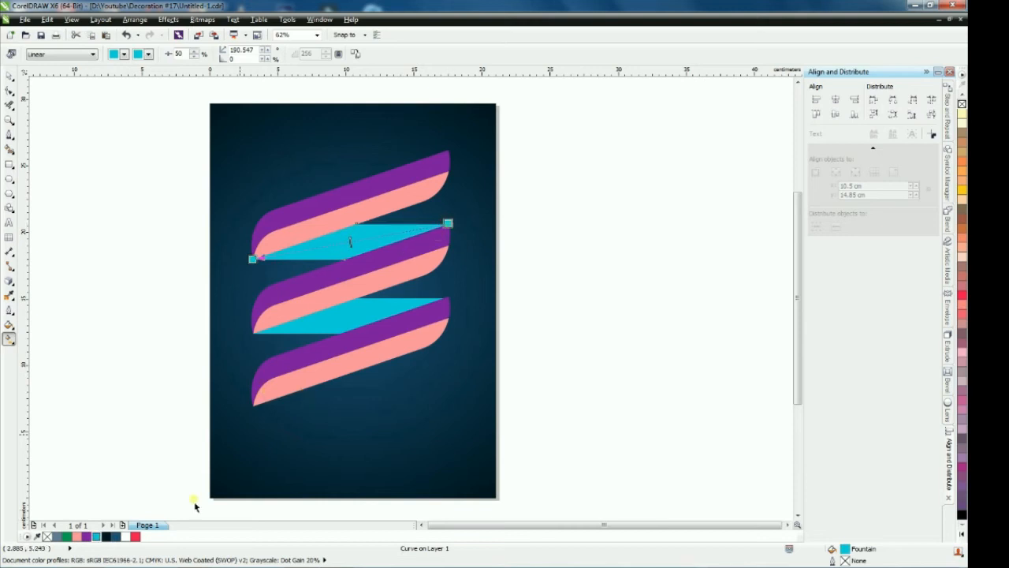
{"action": "left_click", "coordinate": [116, 537]}
{"action": "left_click_drag", "start_coordinate": [448, 223], "coordinate": [416, 223]}
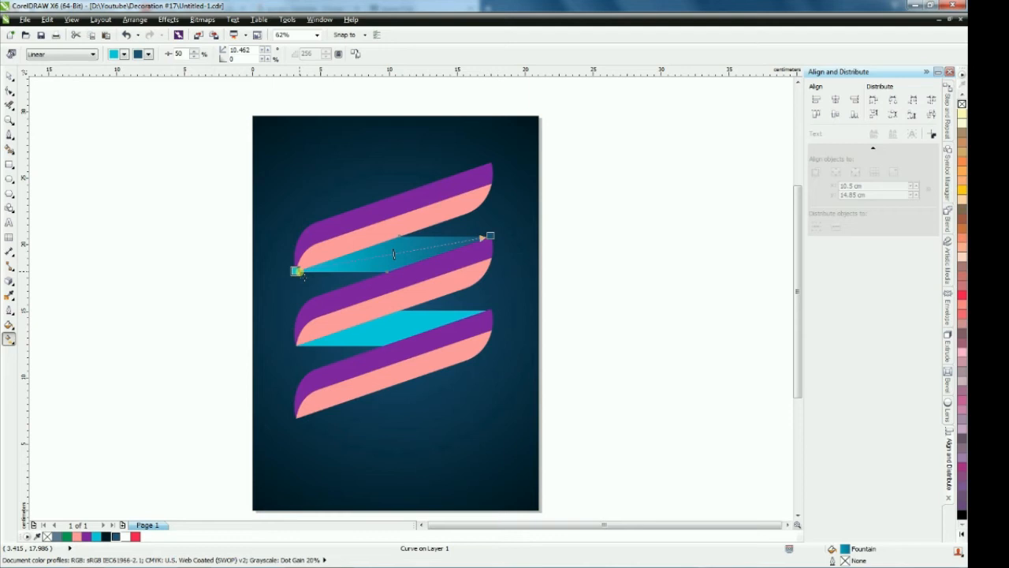
Refine the upper band's gradient with a dark navy (R1 G23 B36) end color, a dark blue intermediate stop and a nearly horizontal direction
{"action": "left_click_drag", "start_coordinate": [104, 538], "coordinate": [490, 235]}
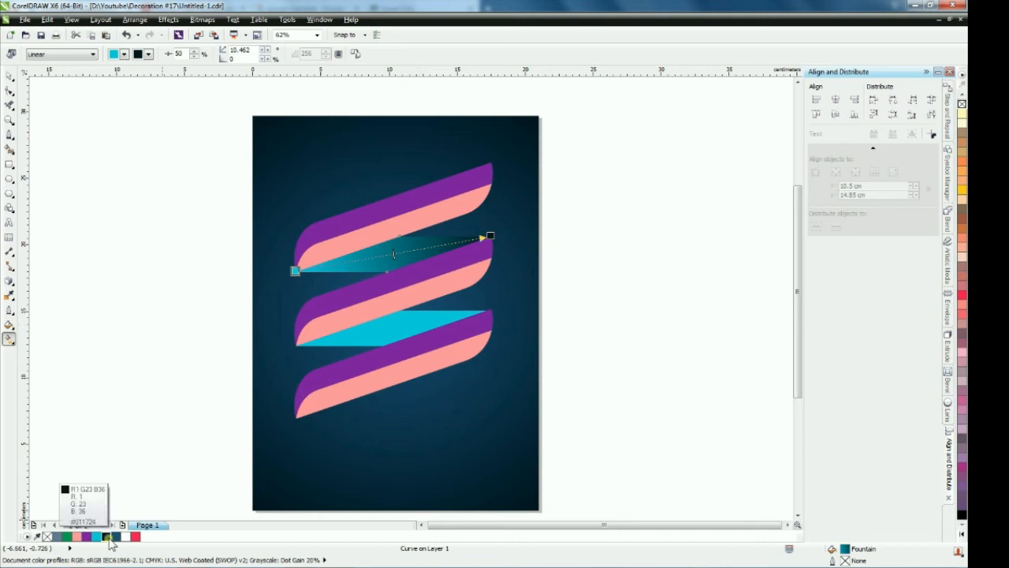
{"action": "mouse_move", "coordinate": [110, 541]}
{"action": "left_mouse_down"}
{"action": "mouse_move", "coordinate": [412, 240]}
{"action": "mouse_move", "coordinate": [415, 254]}
{"action": "left_mouse_up"}
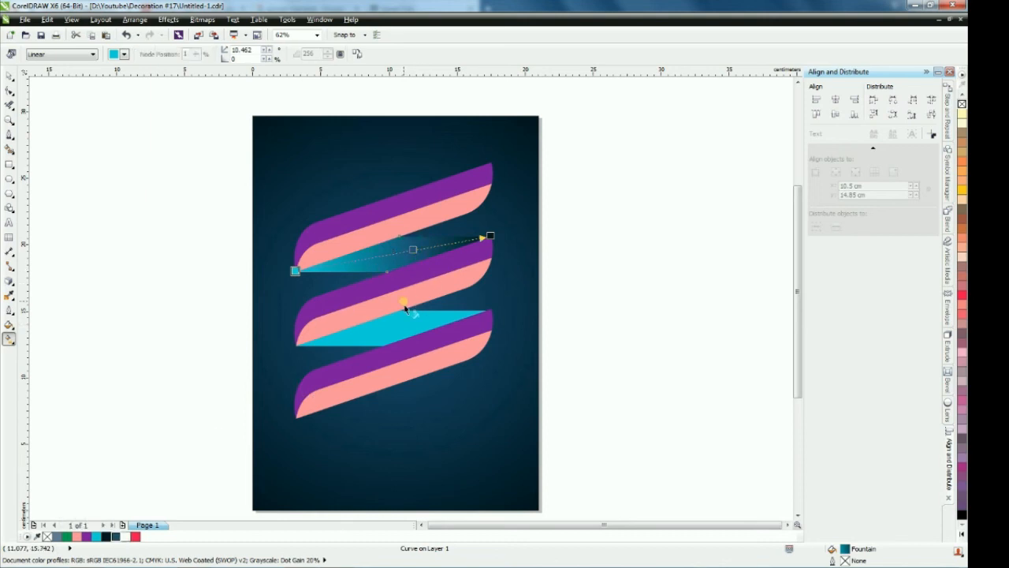
{"action": "left_click_drag", "start_coordinate": [490, 236], "coordinate": [475, 235]}
{"action": "left_click_drag", "start_coordinate": [405, 250], "coordinate": [483, 235]}
{"action": "left_click_drag", "start_coordinate": [295, 270], "coordinate": [295, 231]}
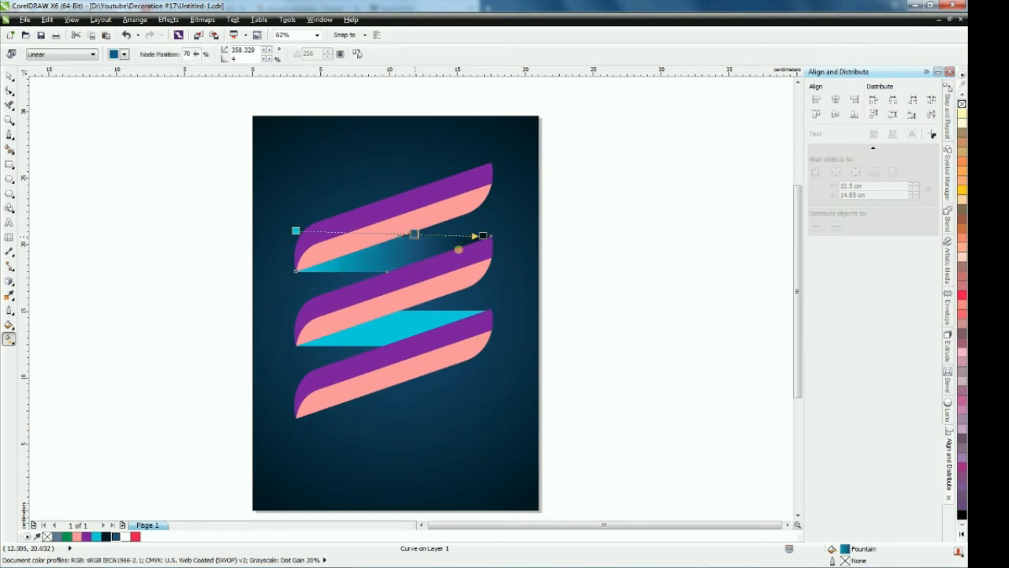
Stretch the upper band's gradient to the ribbon's right edge and shift its cyan start slightly inward
{"action": "left_click_drag", "start_coordinate": [482, 235], "coordinate": [499, 235]}
{"action": "left_click_drag", "start_coordinate": [295, 231], "coordinate": [302, 233]}
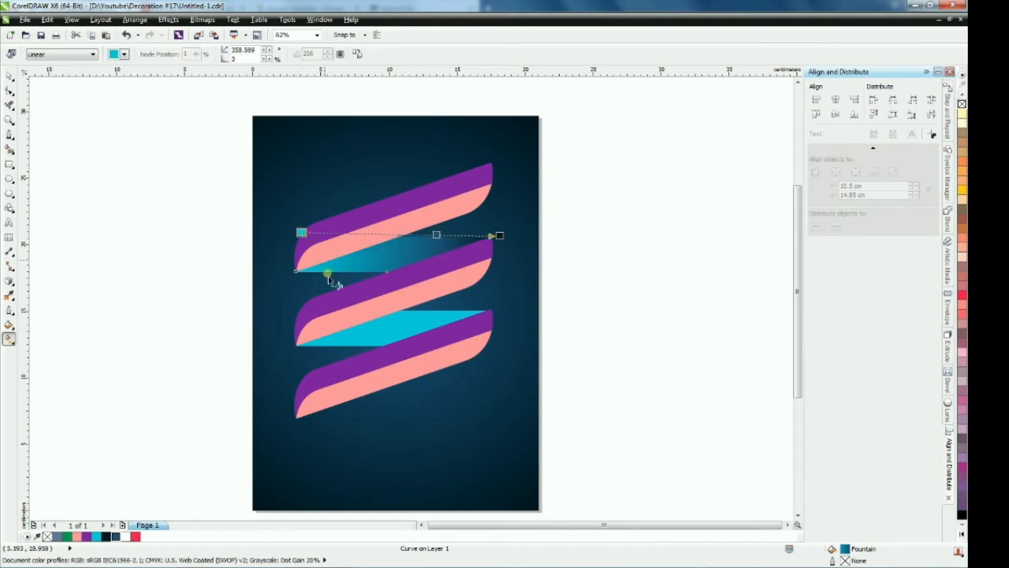
{"action": "scroll", "coordinate": [439, 228], "scroll_direction": "up", "scroll_amount": 4}
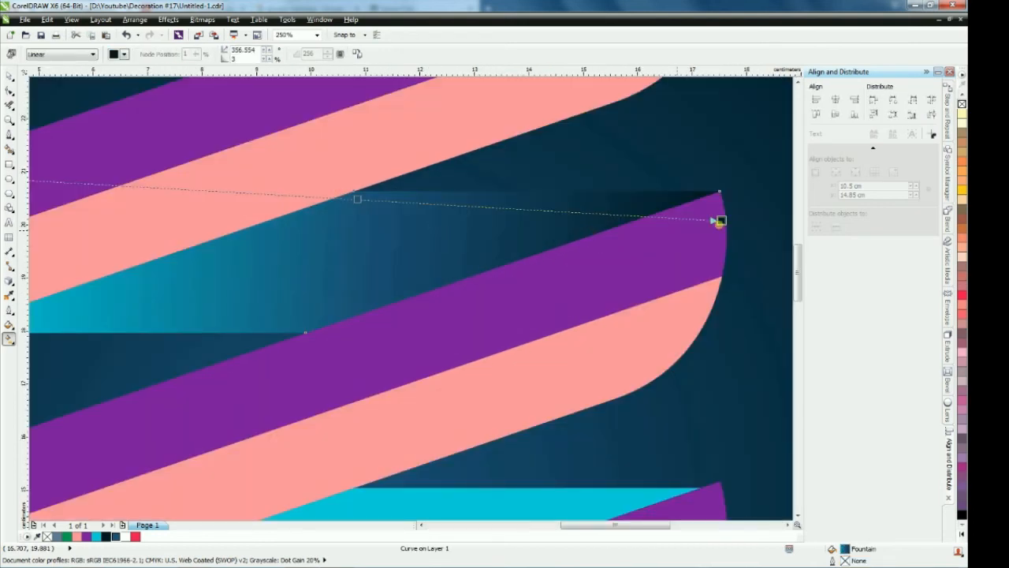
{"action": "scroll", "coordinate": [544, 260], "scroll_direction": "down", "scroll_amount": 2}
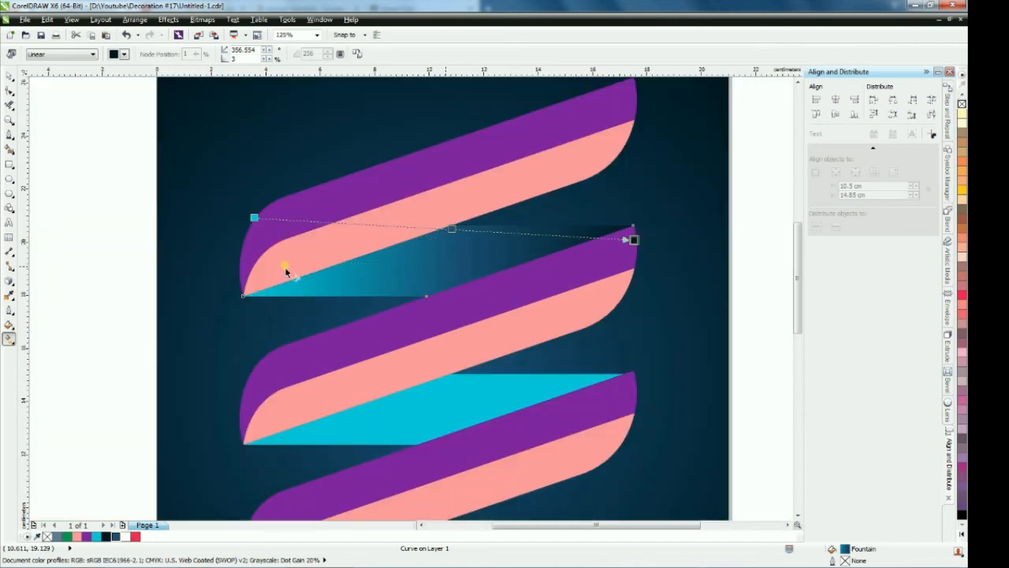
Draw a small rectangle beside the page and fill it with the dark blue (R13 G47 B72) sampled from the background near the upper band
{"action": "left_click", "coordinate": [10, 164]}
{"action": "left_click_drag", "start_coordinate": [70, 183], "coordinate": [124, 215]}
{"action": "left_click", "coordinate": [10, 297]}
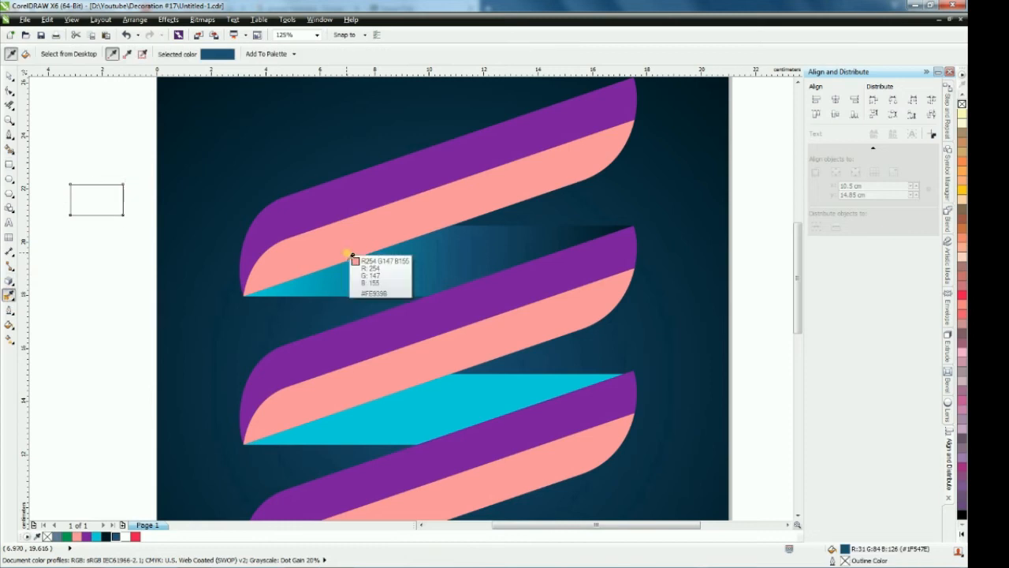
{"action": "left_click", "coordinate": [597, 205]}
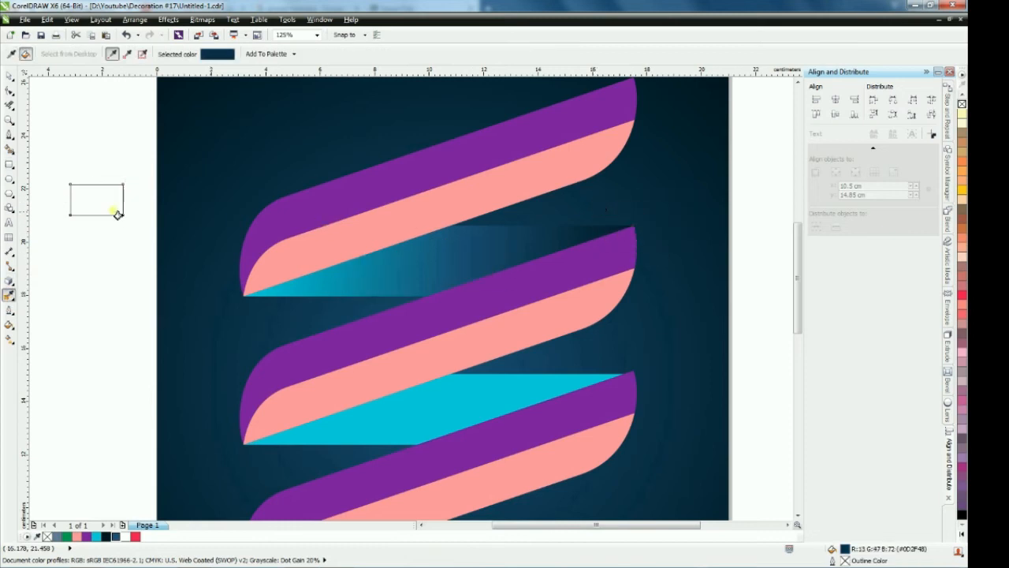
{"action": "left_click", "coordinate": [97, 200]}
{"action": "left_click", "coordinate": [10, 76]}
{"action": "left_click", "coordinate": [98, 157]}
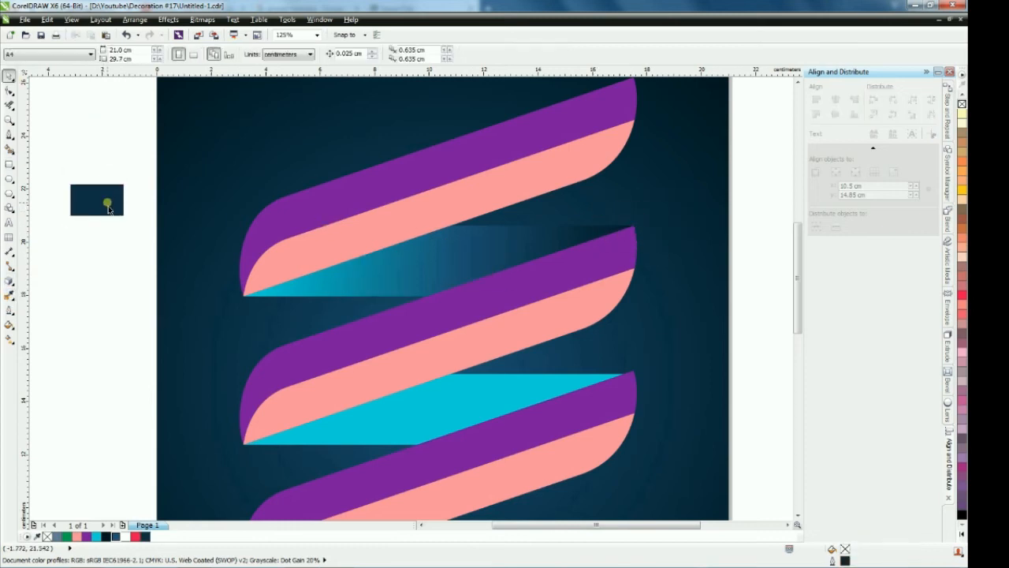
Set the upper band's gradient end color to the sampled dark blue (R13 G47 B72) and angle the gradient at about 10°
{"action": "left_click", "coordinate": [385, 267]}
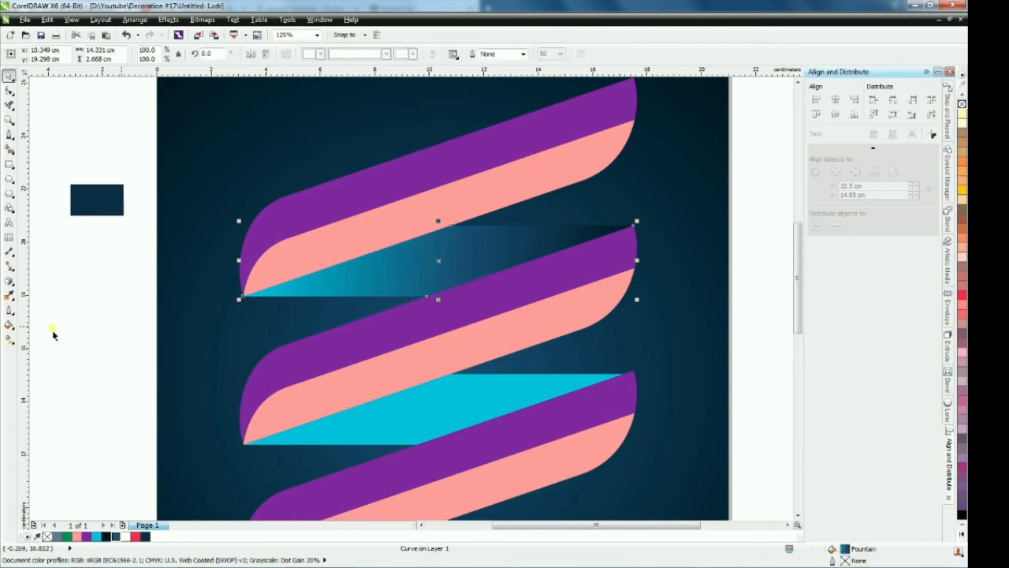
{"action": "key", "text": "g"}
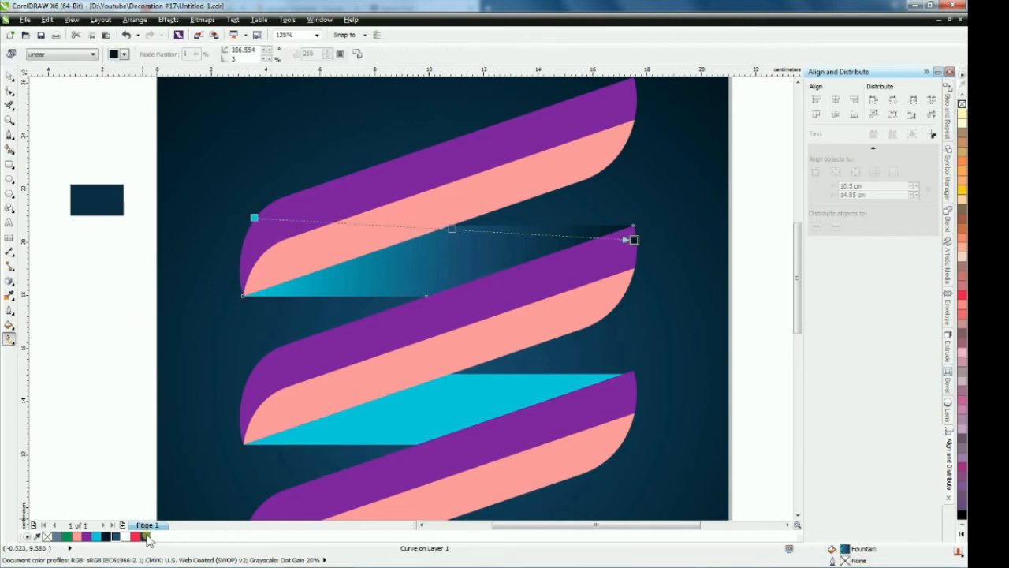
{"action": "left_click_drag", "start_coordinate": [147, 538], "coordinate": [633, 224]}
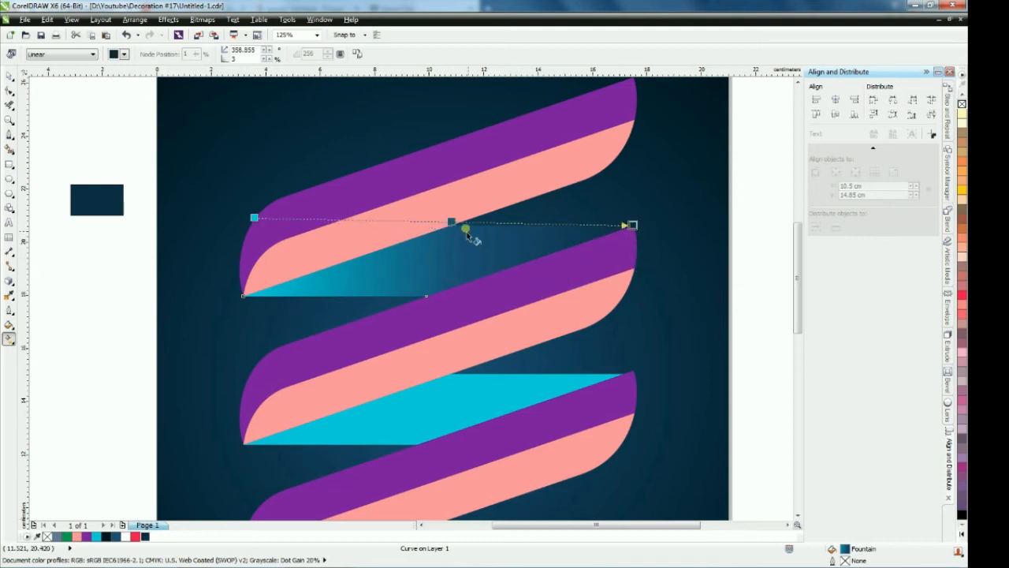
{"action": "left_click_drag", "start_coordinate": [254, 217], "coordinate": [317, 279]}
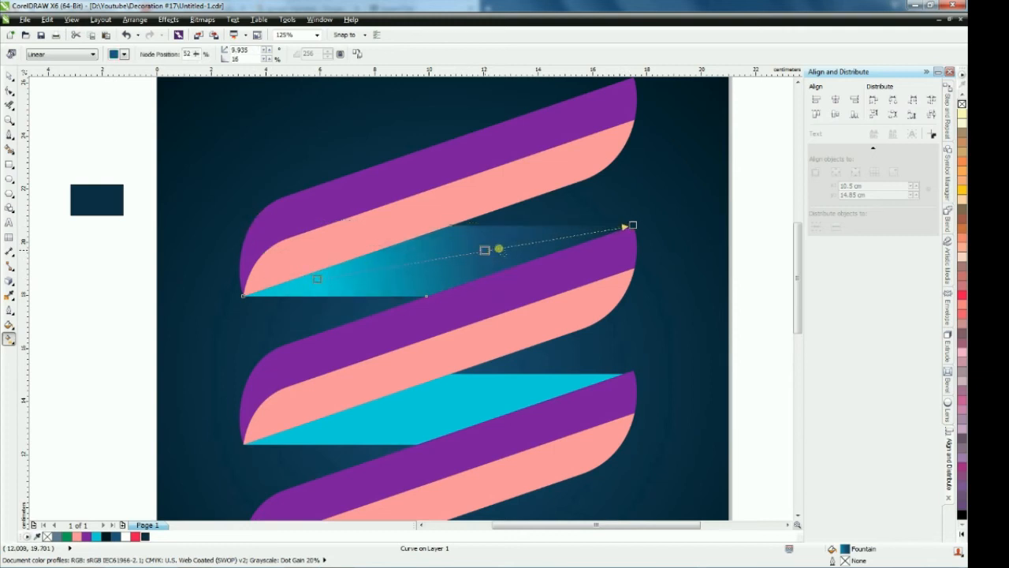
{"action": "left_click_drag", "start_coordinate": [632, 225], "coordinate": [599, 238]}
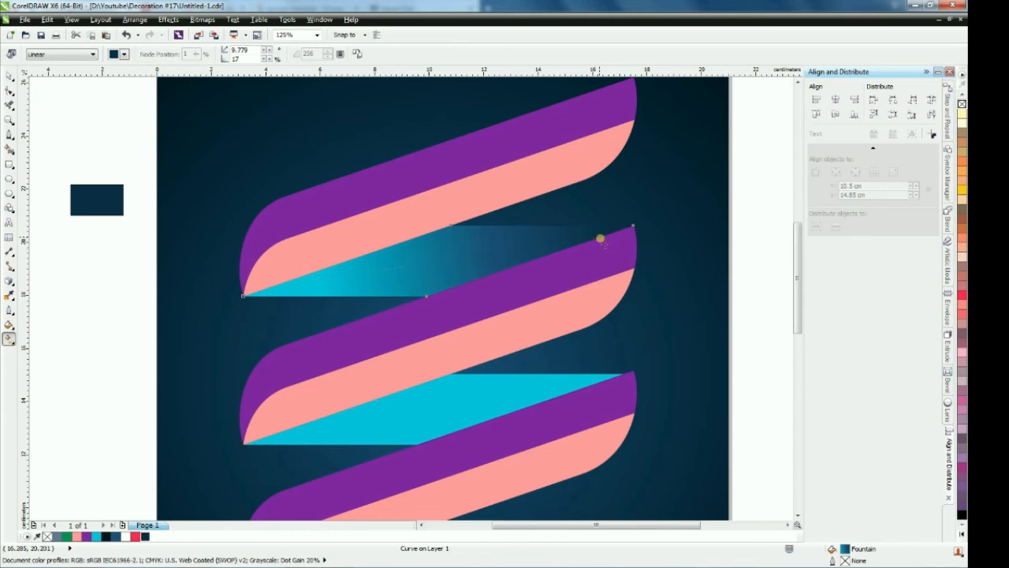
Delete the small color-sample rectangle beside the page
{"action": "scroll", "coordinate": [424, 292], "scroll_direction": "down", "scroll_amount": 1}
{"action": "key", "text": "Escape"}
{"action": "left_click", "coordinate": [10, 76]}
{"action": "left_click", "coordinate": [261, 251]}
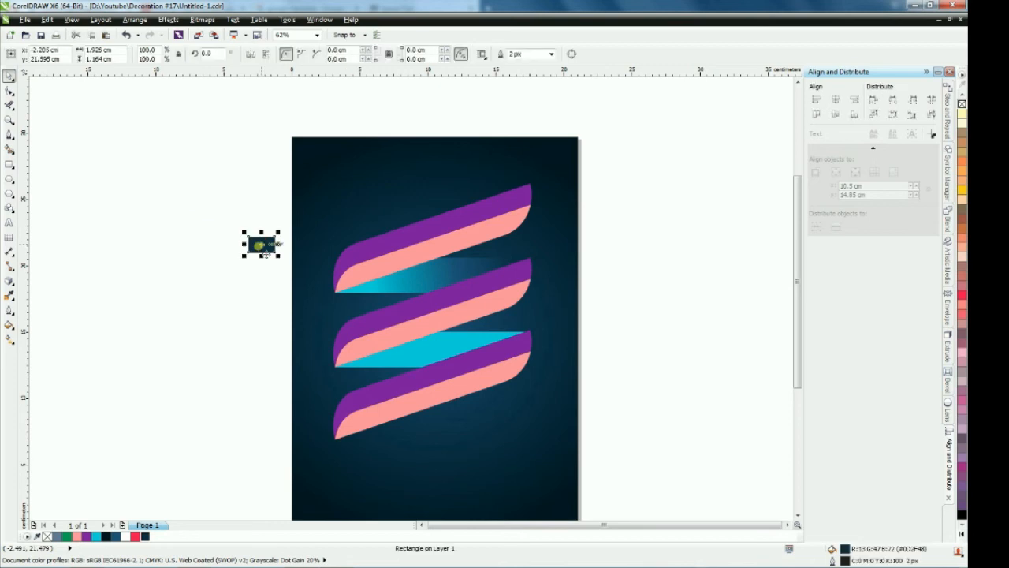
{"action": "key", "text": "Delete"}
{"action": "key", "text": "shift+F4"}
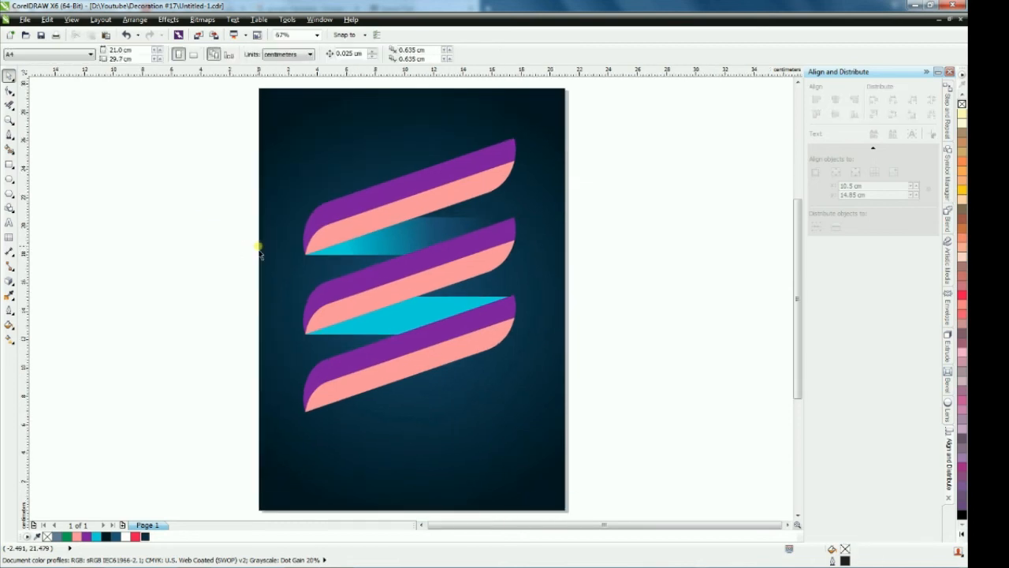
Steepen the upper band's gradient to about 52°, starting below the band on the middle ribbon and ending on the top ribbon
{"action": "left_click", "coordinate": [386, 238]}
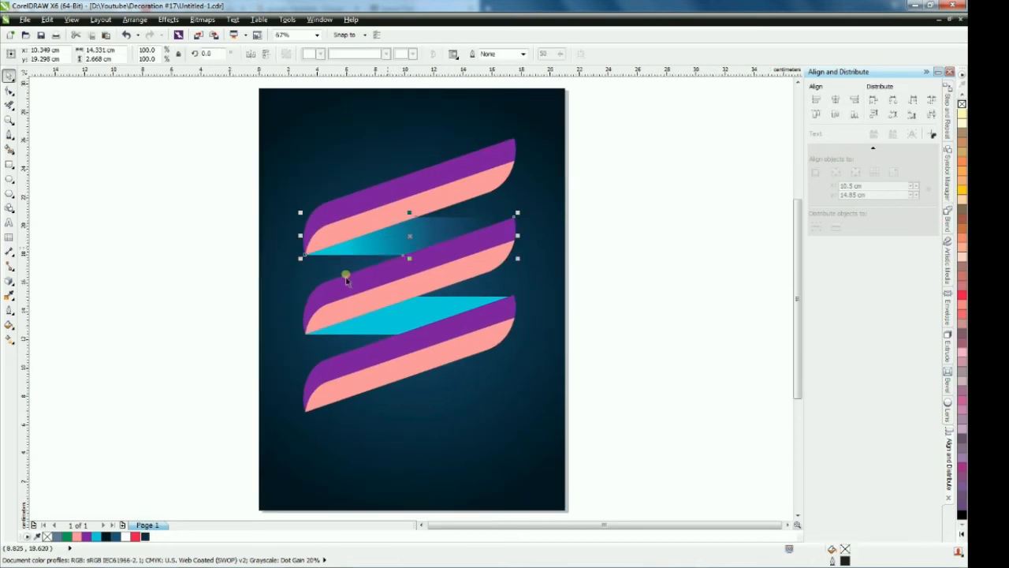
{"action": "left_click", "coordinate": [8, 339]}
{"action": "left_click_drag", "start_coordinate": [375, 276], "coordinate": [455, 220]}
{"action": "left_click", "coordinate": [375, 276]}
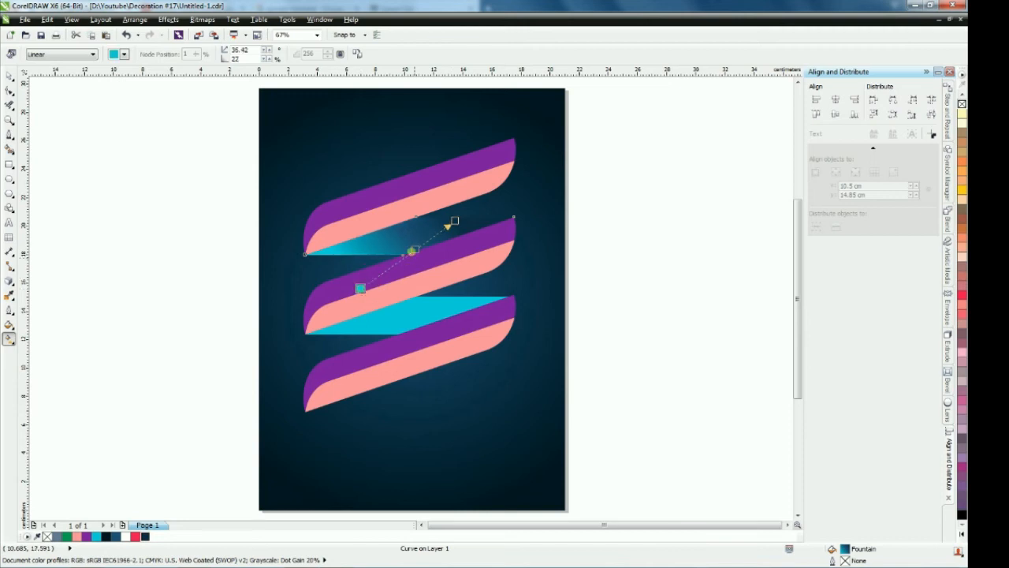
{"action": "left_click", "coordinate": [465, 229]}
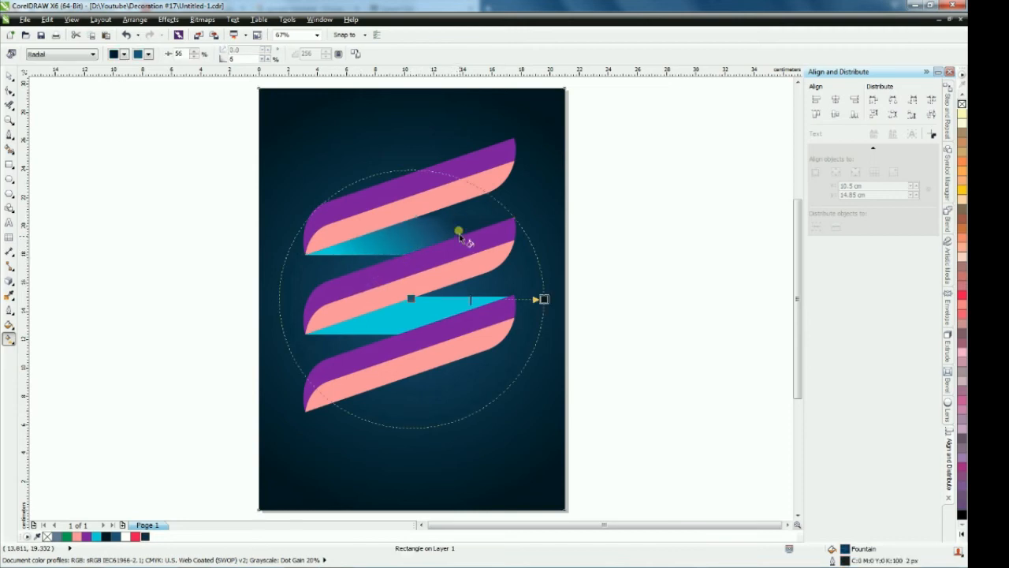
{"action": "left_click", "coordinate": [453, 230]}
{"action": "left_click_drag", "start_coordinate": [455, 209], "coordinate": [426, 207]}
{"action": "scroll", "coordinate": [426, 206], "scroll_direction": "up", "scroll_amount": 2}
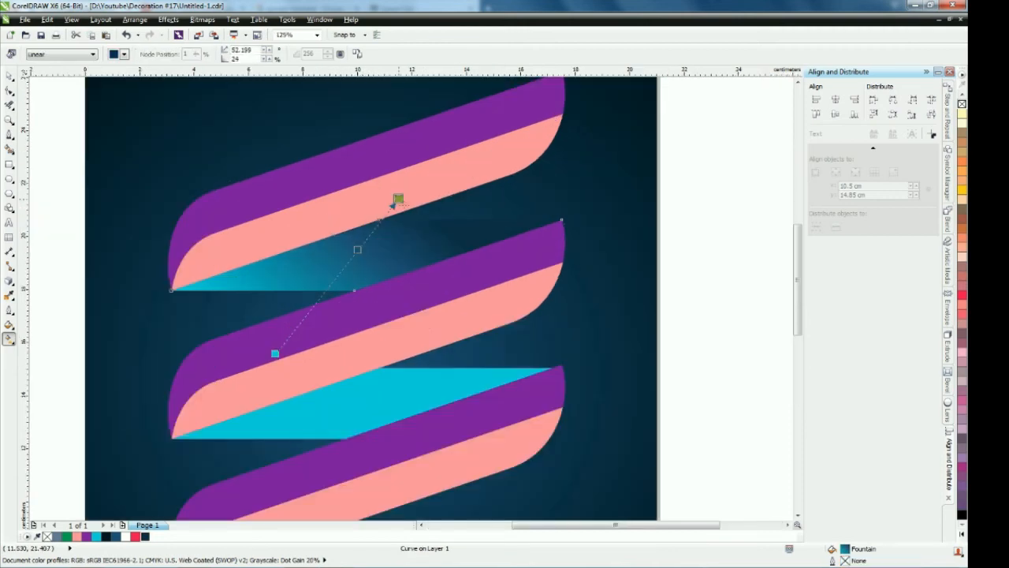
Extend the upper band's gradient end farther right to an angle of about 40°, then deselect the band
{"action": "left_click_drag", "start_coordinate": [361, 251], "coordinate": [370, 232]}
{"action": "left_click_drag", "start_coordinate": [398, 200], "coordinate": [471, 197]}
{"action": "scroll", "coordinate": [503, 197], "scroll_direction": "down", "scroll_amount": 2}
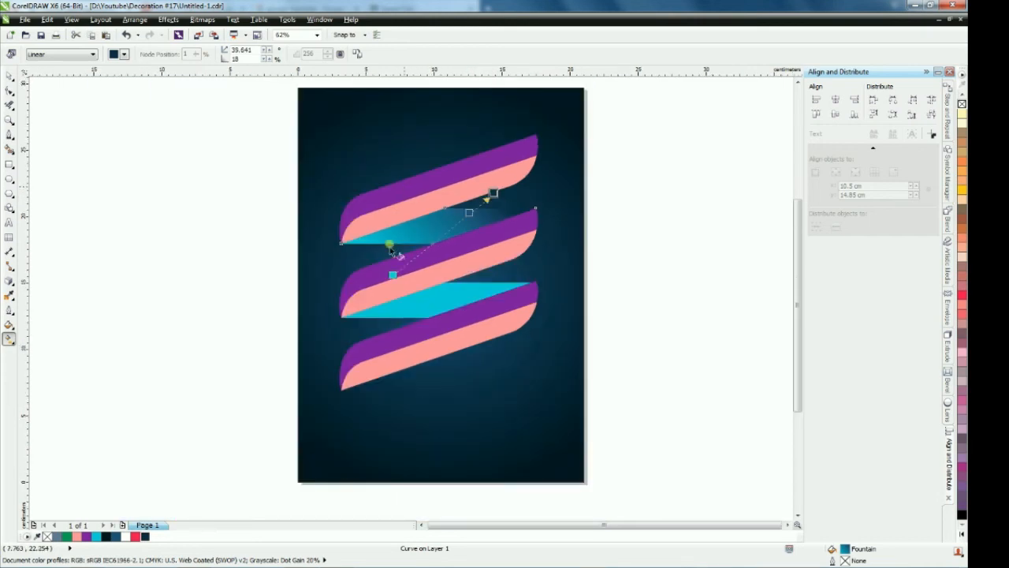
{"action": "left_click", "coordinate": [10, 78]}
{"action": "left_click", "coordinate": [150, 158]}
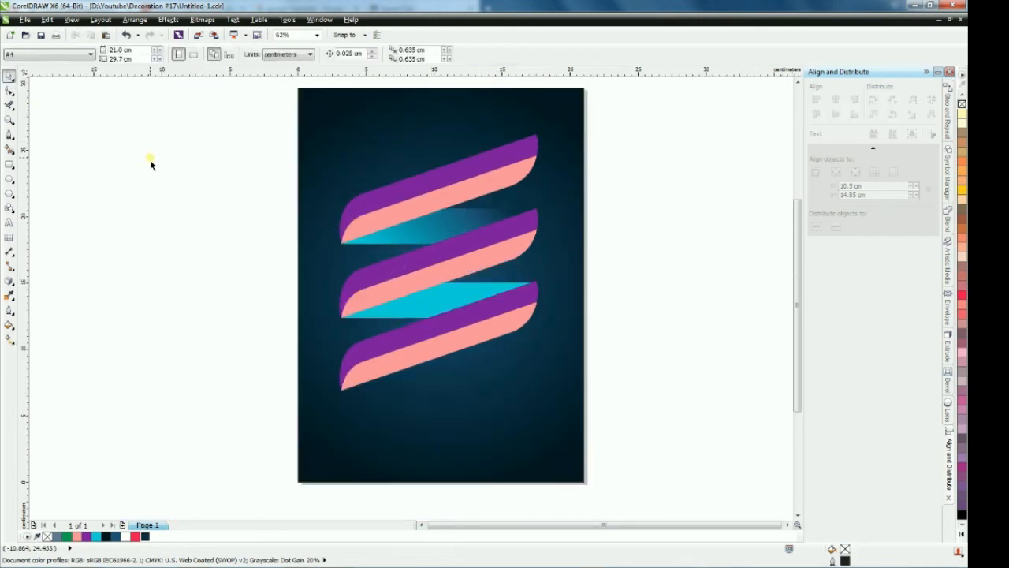
{"action": "key", "text": "F4"}
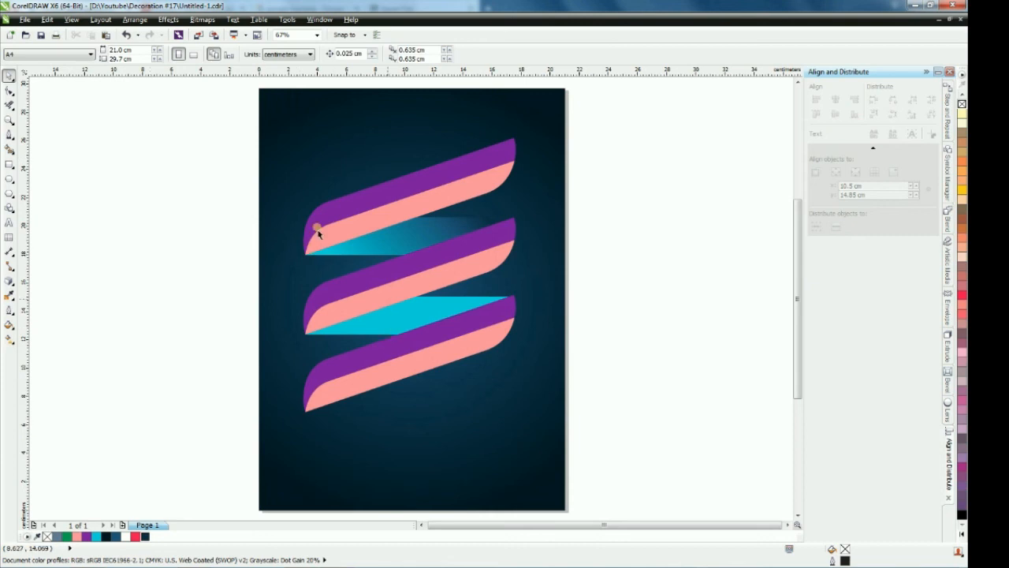
Give the lower connecting band a linear gradient by copying the fill of the upper band
{"action": "left_click", "coordinate": [336, 344]}
{"action": "left_click", "coordinate": [11, 339]}
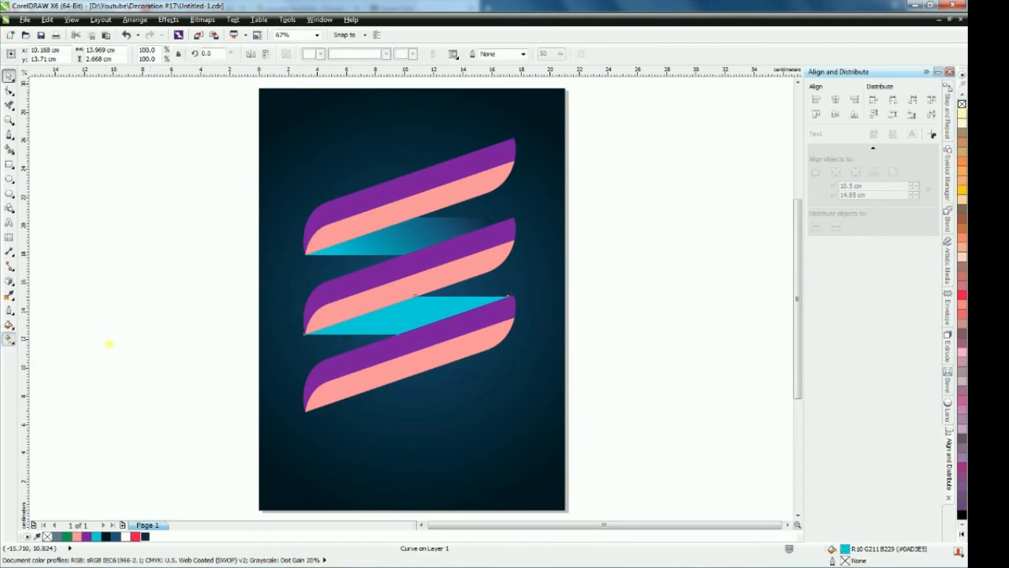
{"action": "left_click_drag", "start_coordinate": [514, 299], "coordinate": [304, 334]}
{"action": "left_click", "coordinate": [356, 54]}
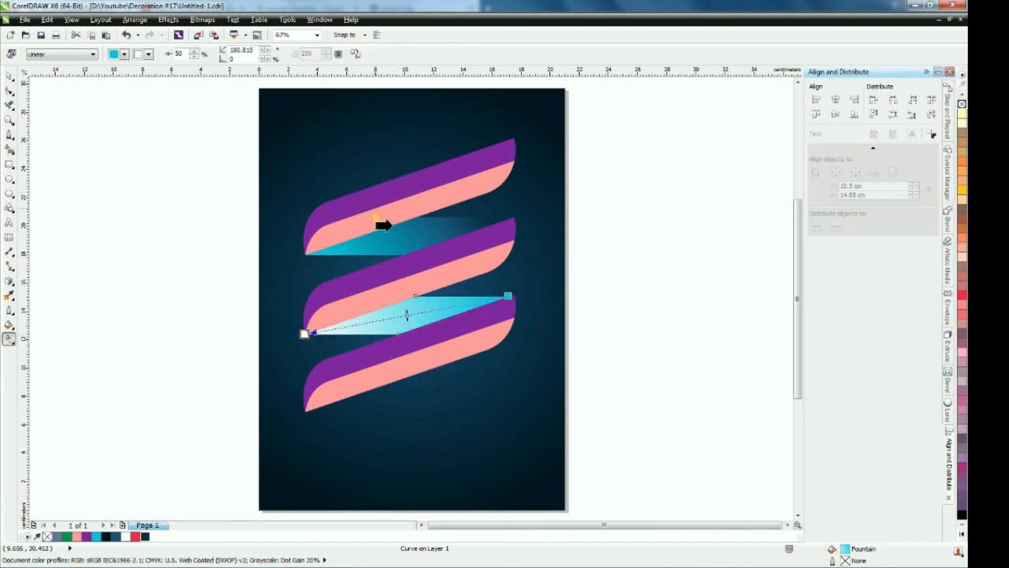
{"action": "left_click", "coordinate": [375, 238]}
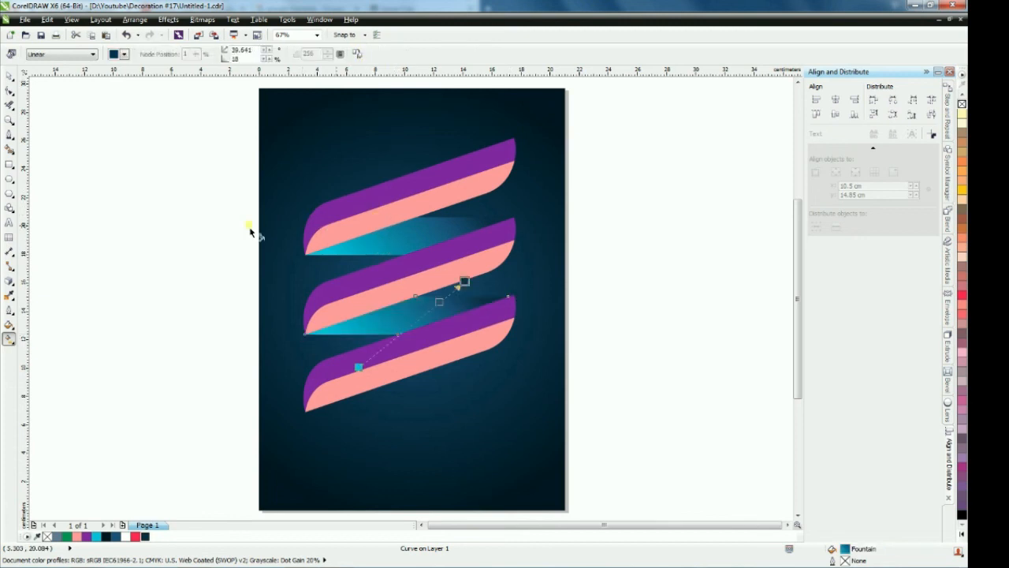
{"action": "left_click", "coordinate": [9, 76]}
{"action": "left_click", "coordinate": [101, 180]}
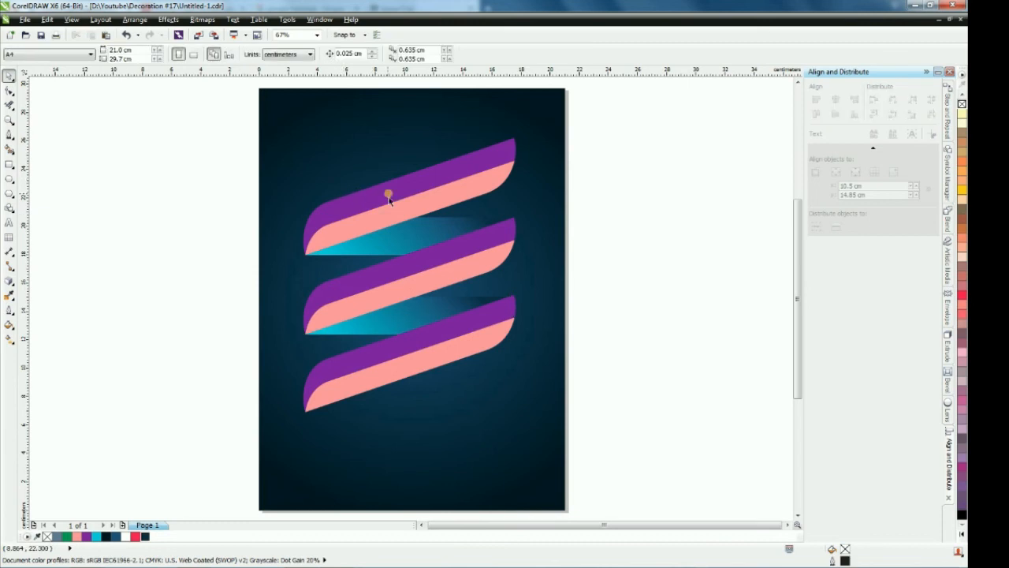
Apply a linear gradient to the top ribbon's purple stripe, from red at its upper-right tip to purple at its lower-left tip
{"action": "left_click", "coordinate": [389, 200]}
{"action": "key", "text": "g"}
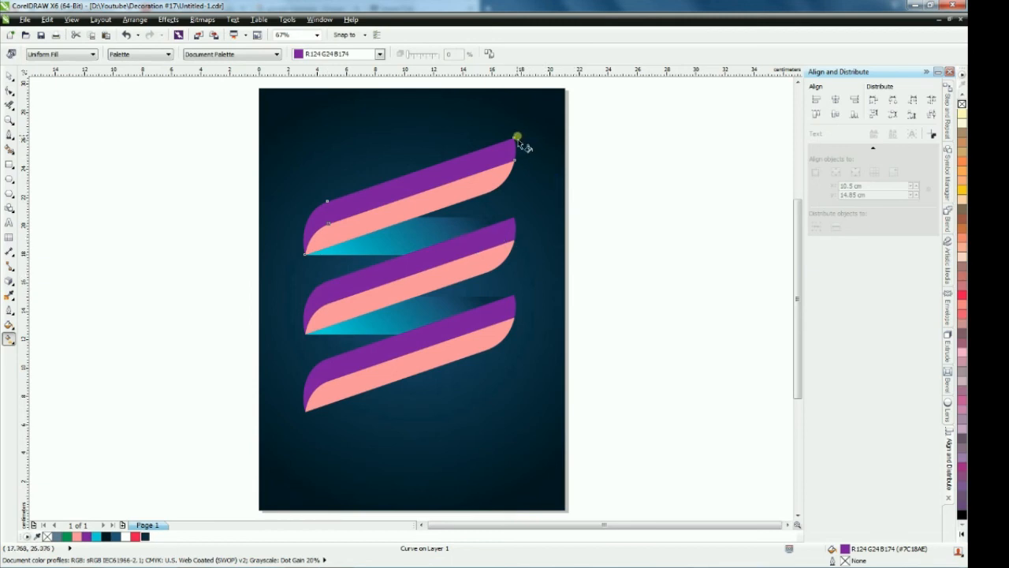
{"action": "left_click_drag", "start_coordinate": [517, 139], "coordinate": [305, 254]}
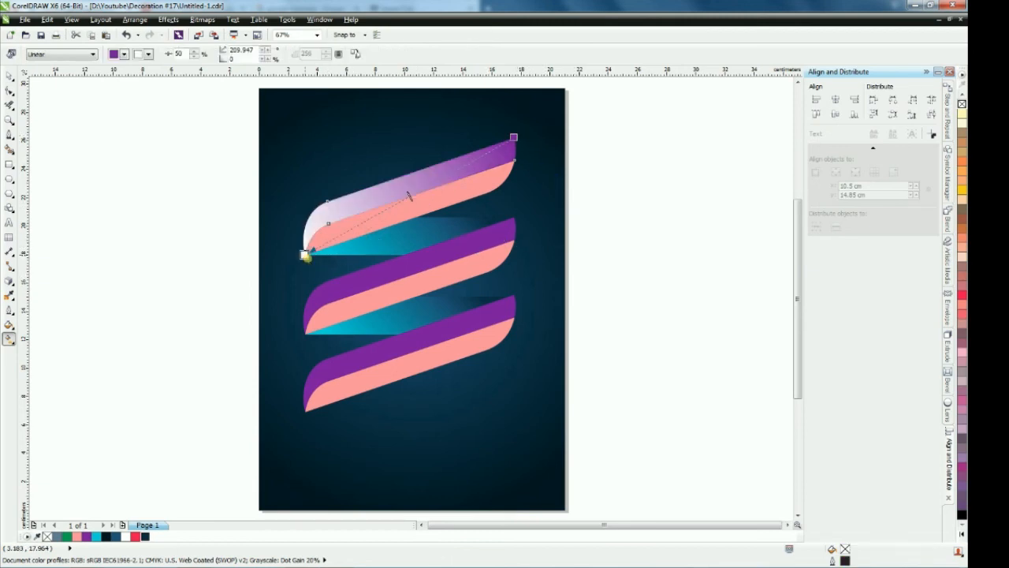
{"action": "left_click", "coordinate": [88, 537]}
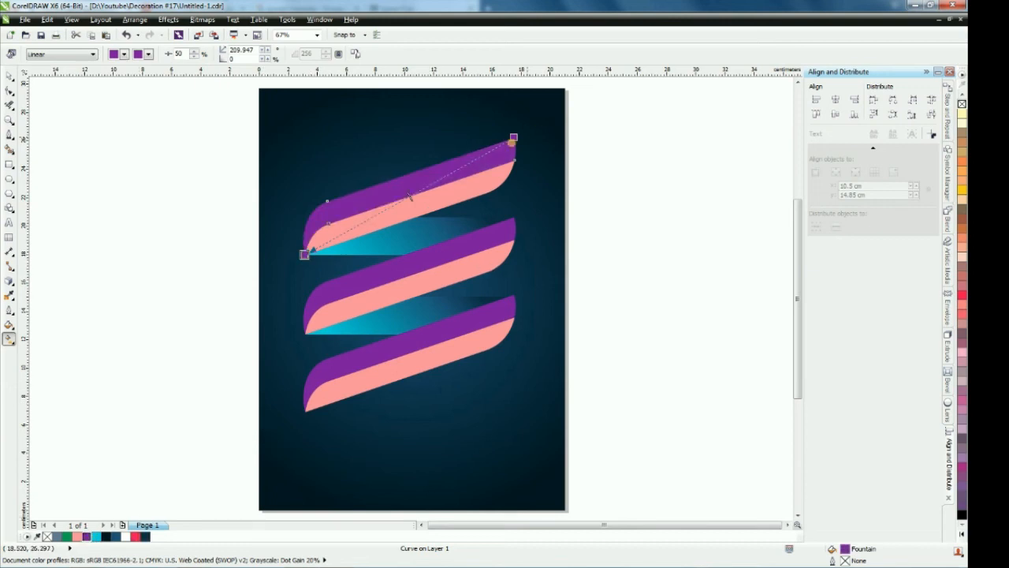
{"action": "left_click", "coordinate": [514, 136]}
{"action": "left_click", "coordinate": [134, 537]}
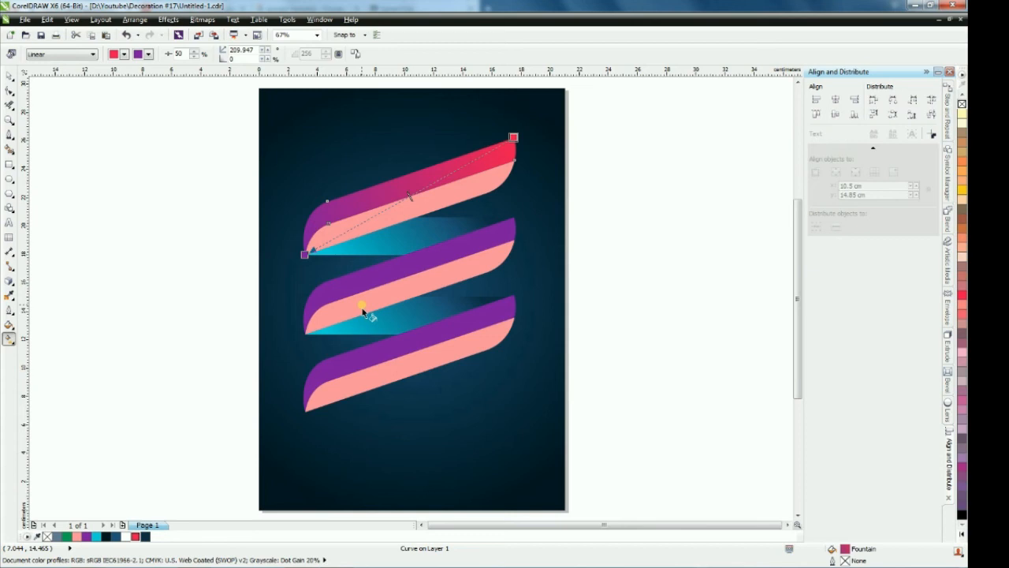
Apply a linear gradient to the top ribbon's pink stripe, from red at its right end to purple at its lower-left tip
{"action": "left_click", "coordinate": [441, 203]}
{"action": "left_click_drag", "start_coordinate": [513, 160], "coordinate": [305, 254]}
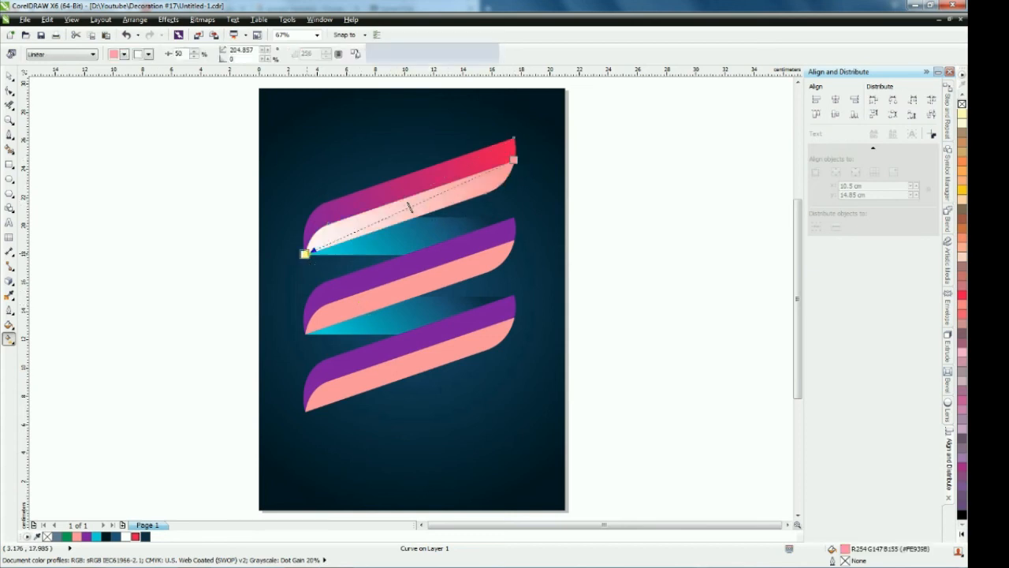
{"action": "left_click", "coordinate": [85, 536]}
{"action": "left_click", "coordinate": [513, 160]}
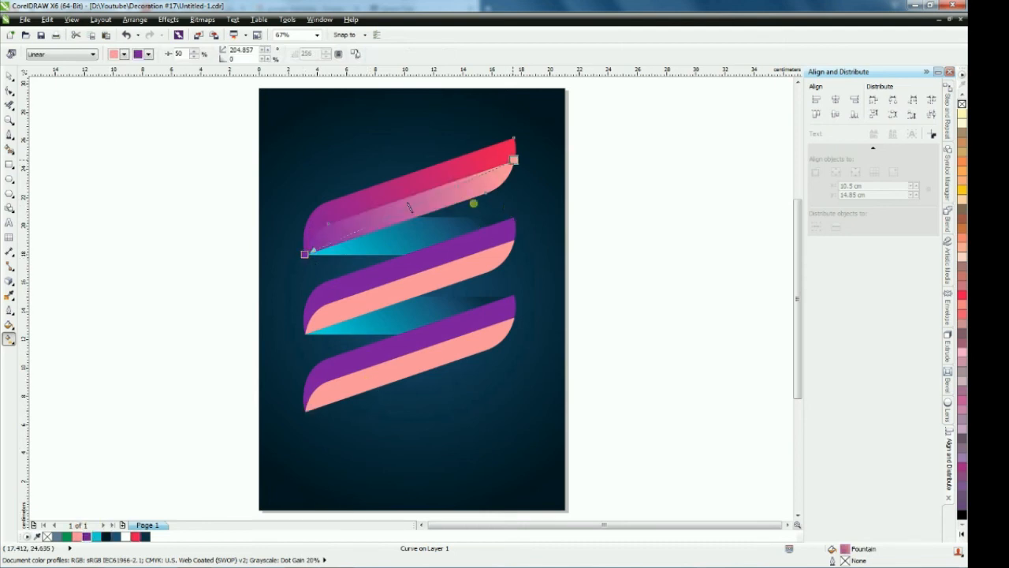
{"action": "left_click", "coordinate": [134, 536]}
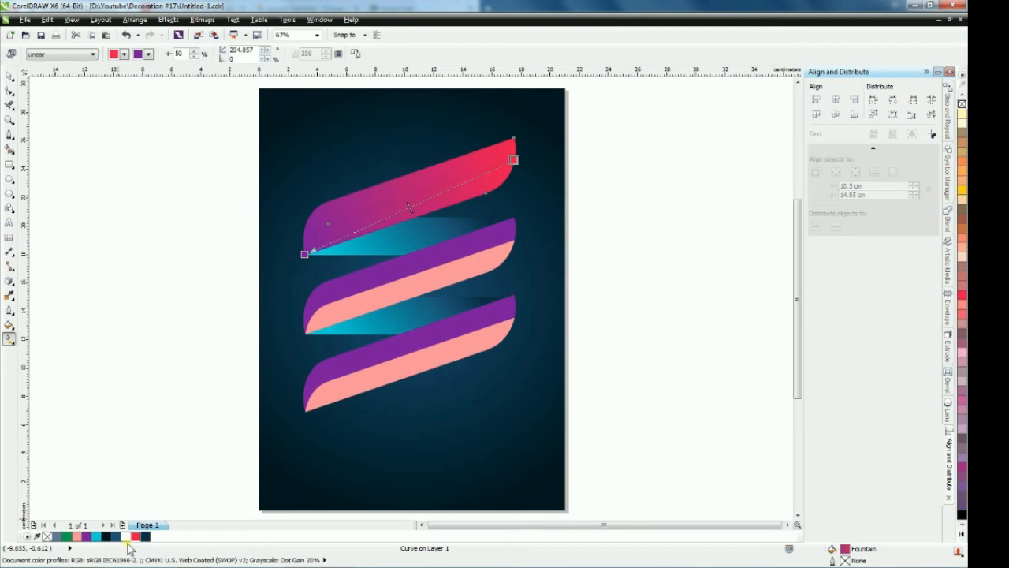
Add a light pink intermediate stop at 52% to the gradient of the top ribbon's lower stripe
{"action": "left_click_drag", "start_coordinate": [77, 536], "coordinate": [416, 205]}
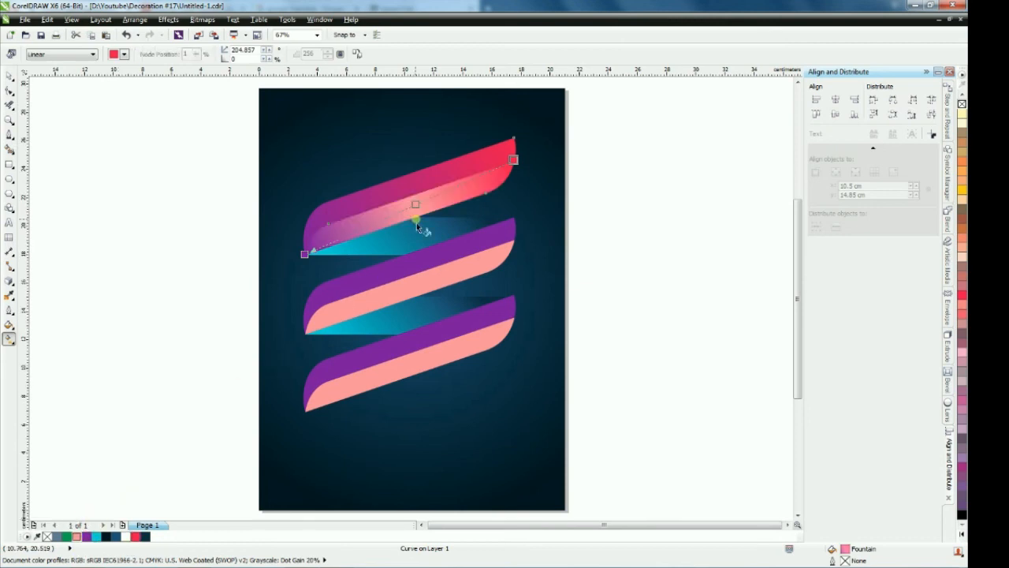
{"action": "left_click_drag", "start_coordinate": [415, 204], "coordinate": [404, 209]}
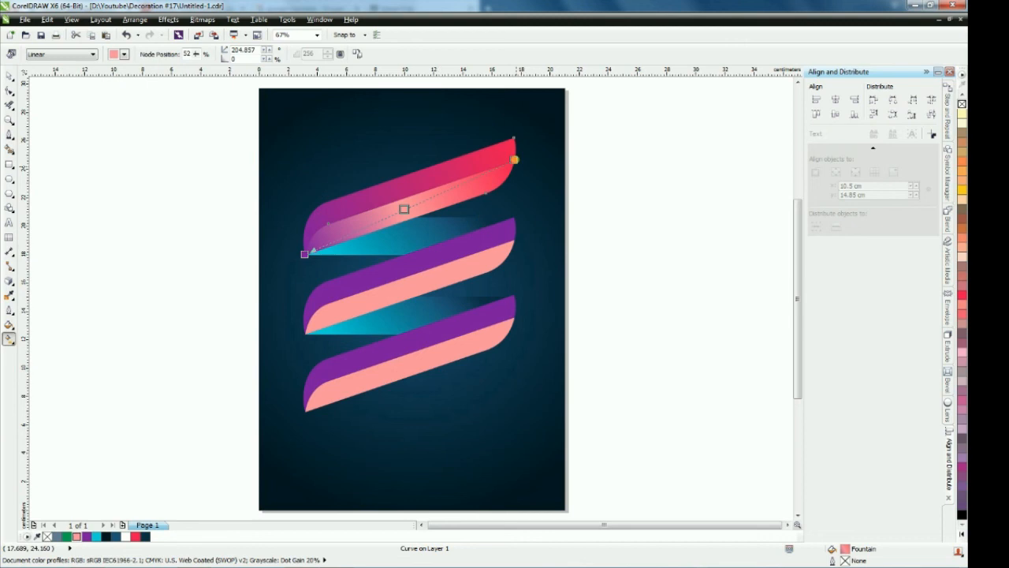
{"action": "left_click", "coordinate": [592, 282]}
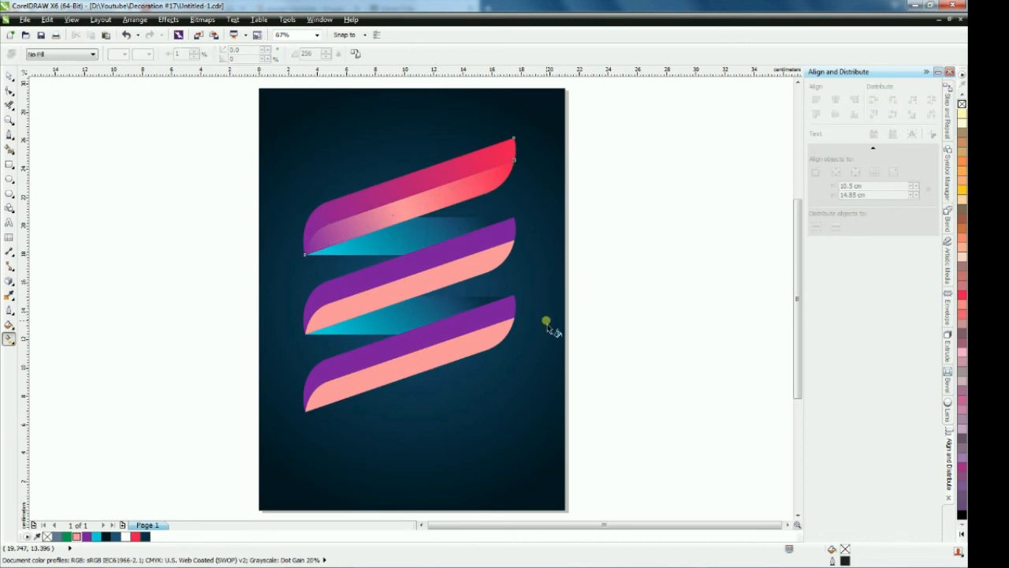
Copy the red-to-purple gradient from the top ribbon's upper stripe to the middle ribbon's purple stripe
{"action": "left_click", "coordinate": [388, 280]}
{"action": "left_click", "coordinate": [490, 53]}
{"action": "left_click", "coordinate": [442, 177]}
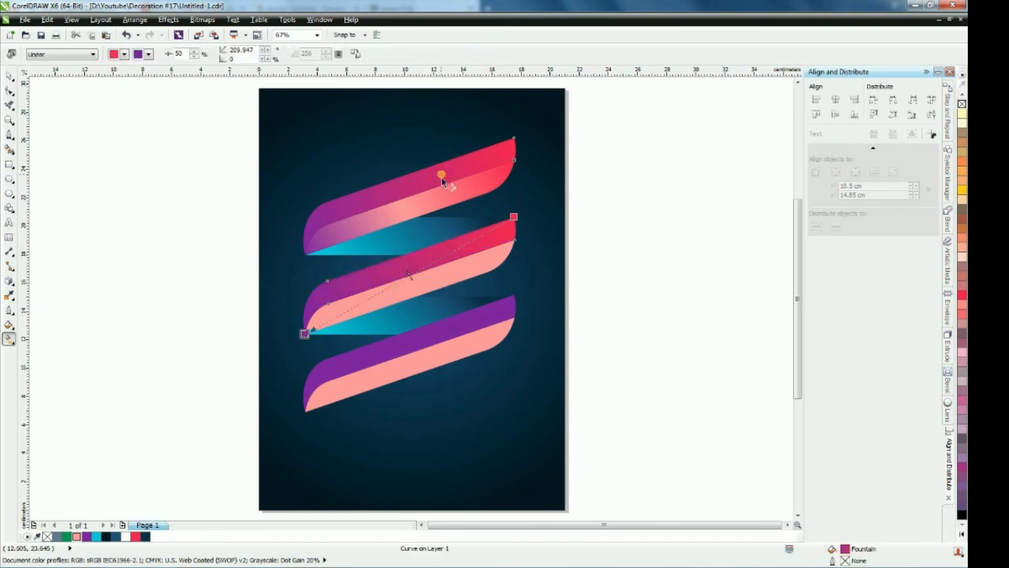
Copy the red, light pink and purple gradient from the top ribbon's lower stripe to the middle ribbon's pink stripe
{"action": "left_click", "coordinate": [460, 285]}
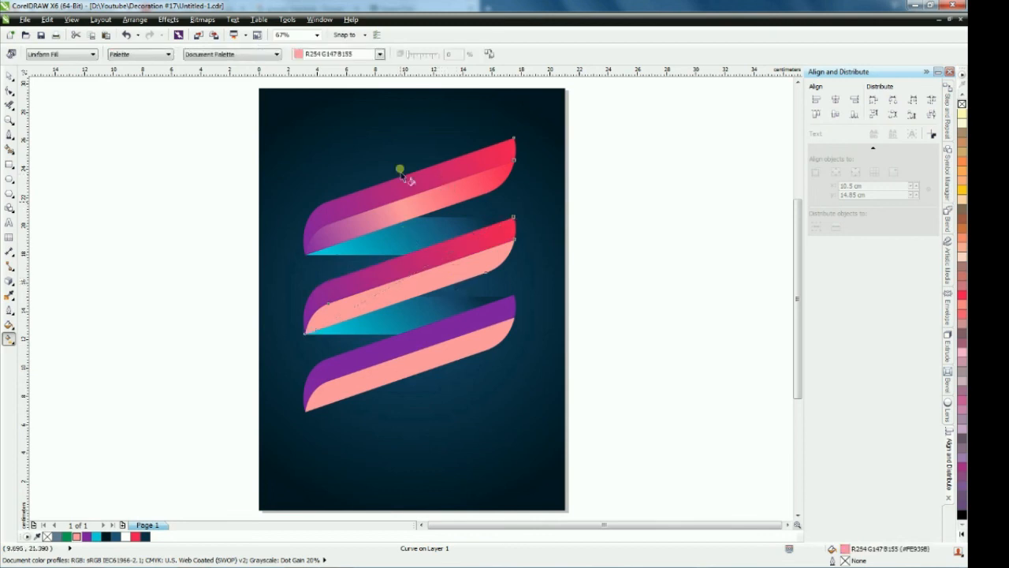
{"action": "left_click", "coordinate": [489, 53]}
{"action": "left_click", "coordinate": [432, 207]}
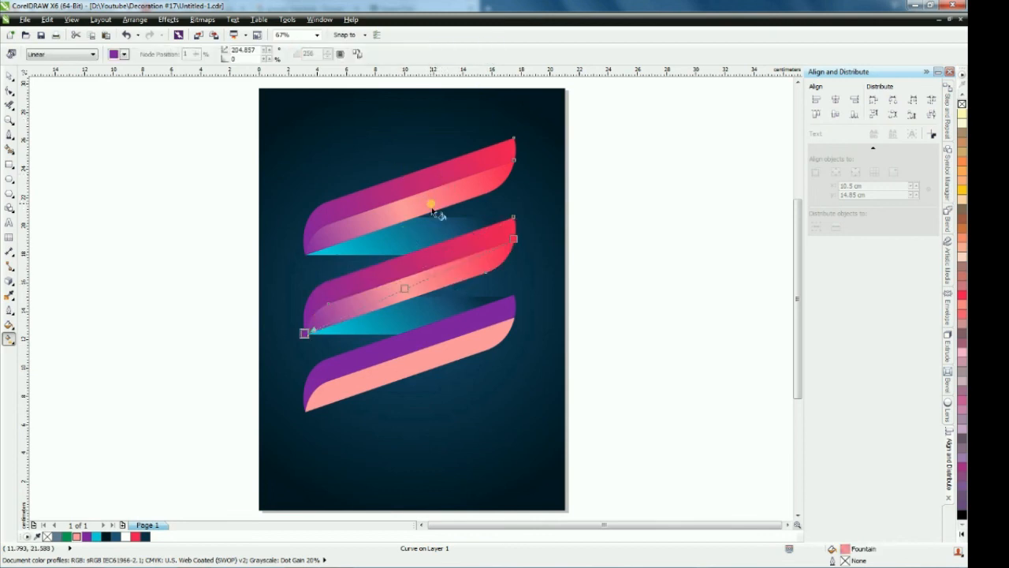
Copy the gradients of the top ribbon's upper and lower stripes to the matching stripes of the bottom ribbon
{"action": "left_click", "coordinate": [450, 331]}
{"action": "left_click", "coordinate": [490, 54]}
{"action": "left_click", "coordinate": [444, 168]}
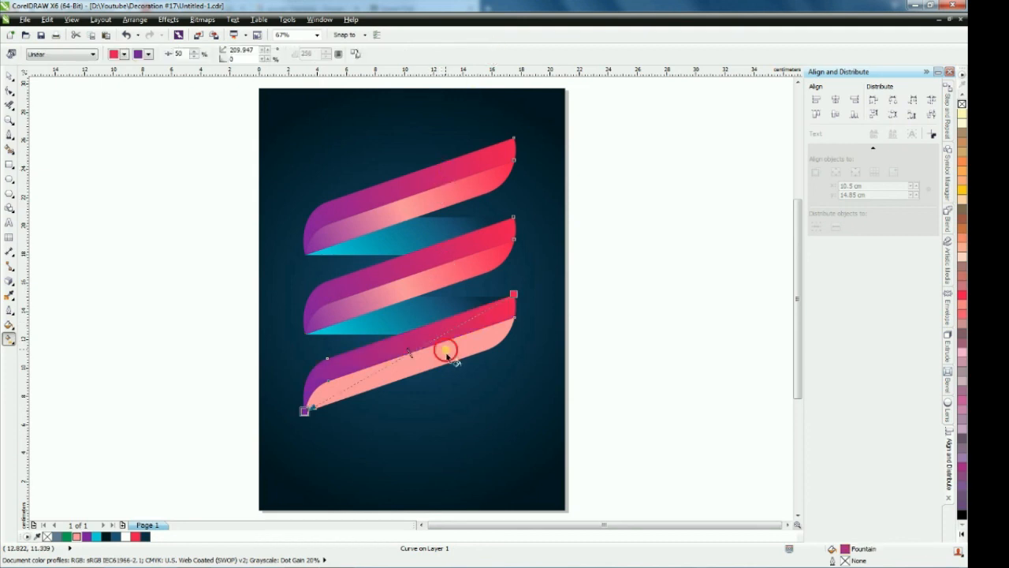
{"action": "left_click", "coordinate": [486, 52]}
{"action": "left_click", "coordinate": [361, 185]}
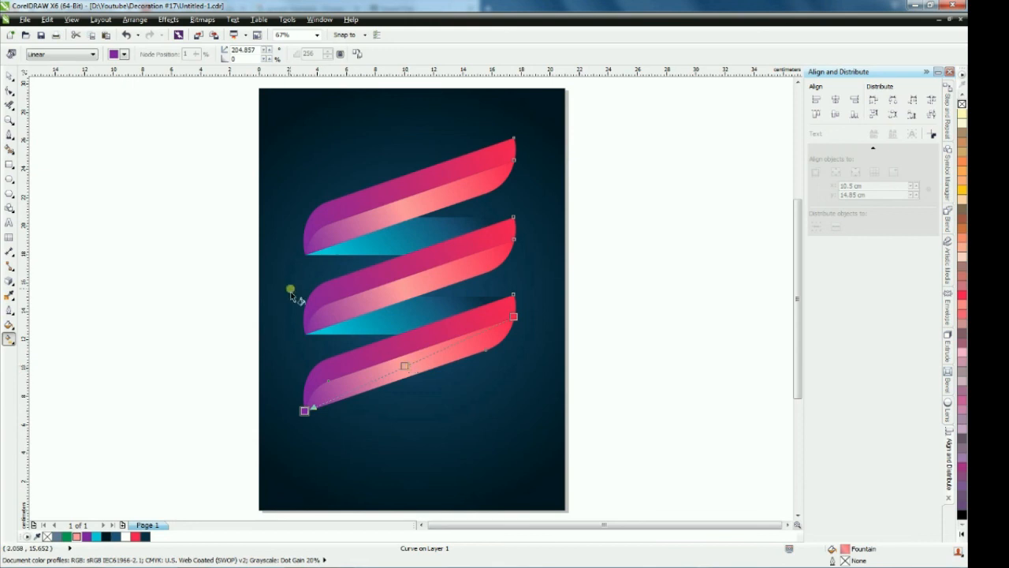
{"action": "left_click", "coordinate": [9, 76]}
{"action": "left_click", "coordinate": [121, 157]}
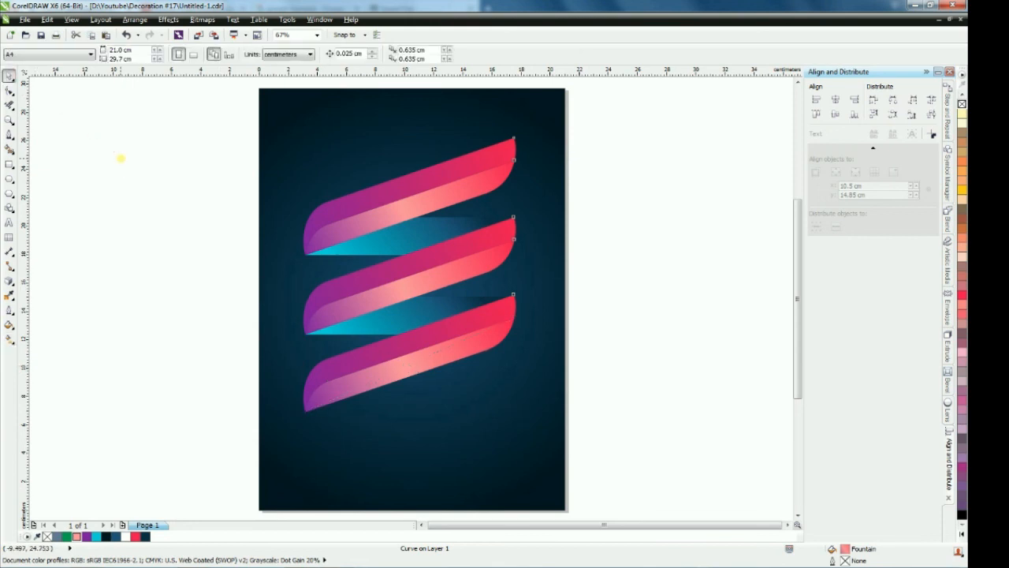
Add a light pink intermediate stop to the upper-stripe gradients of the top and middle ribbons and shift their lower stripes' pink stops slightly right
{"action": "left_click", "coordinate": [408, 188]}
{"action": "left_click", "coordinate": [9, 341]}
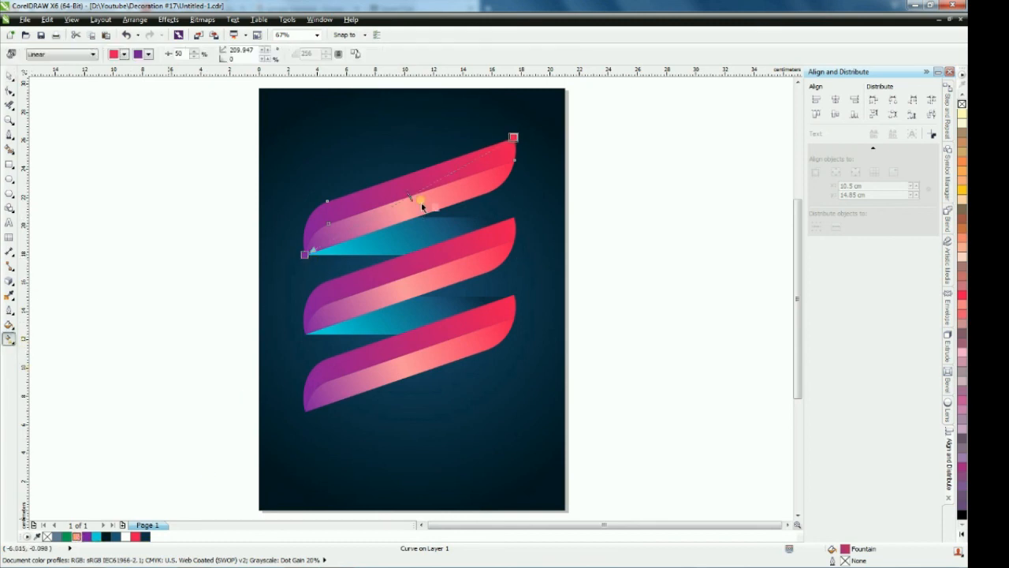
{"action": "left_click_drag", "start_coordinate": [406, 197], "coordinate": [406, 238]}
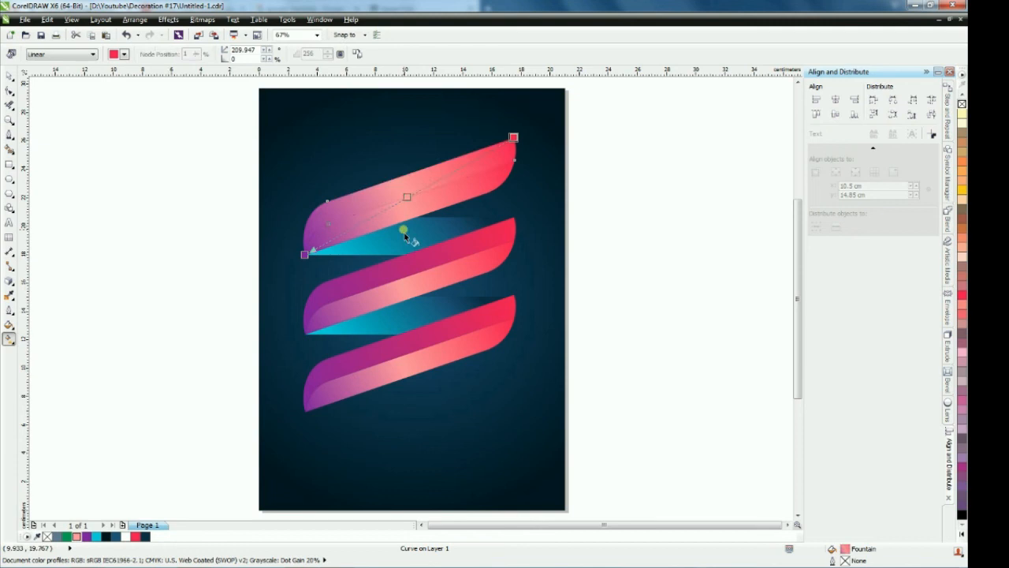
{"action": "mouse_move", "coordinate": [408, 197]}
{"action": "left_mouse_down"}
{"action": "mouse_move", "coordinate": [428, 183]}
{"action": "mouse_move", "coordinate": [420, 213]}
{"action": "mouse_move", "coordinate": [438, 185]}
{"action": "mouse_move", "coordinate": [421, 189]}
{"action": "mouse_move", "coordinate": [428, 207]}
{"action": "mouse_move", "coordinate": [417, 198]}
{"action": "mouse_move", "coordinate": [406, 210]}
{"action": "left_mouse_up"}
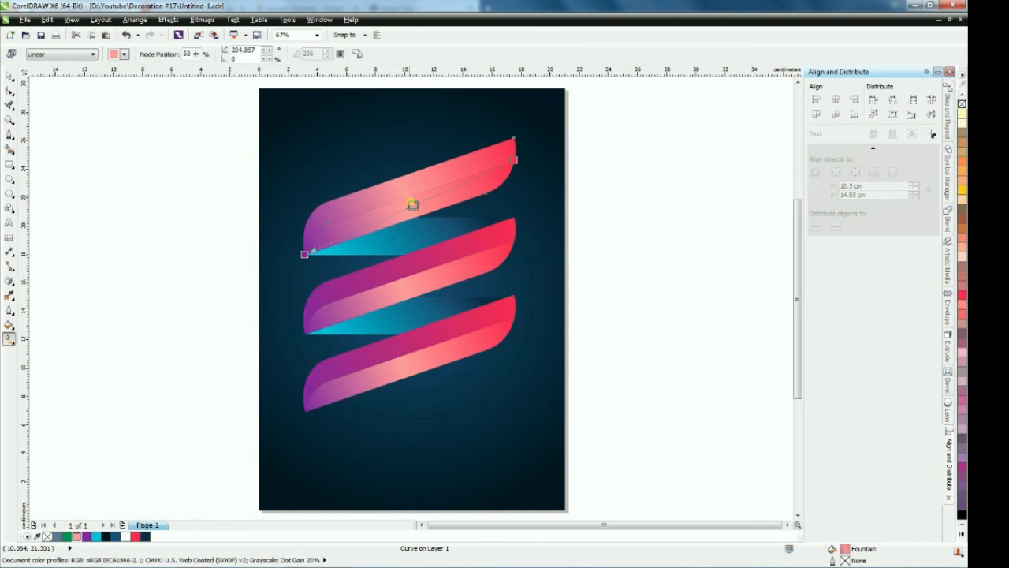
{"action": "left_click", "coordinate": [460, 271]}
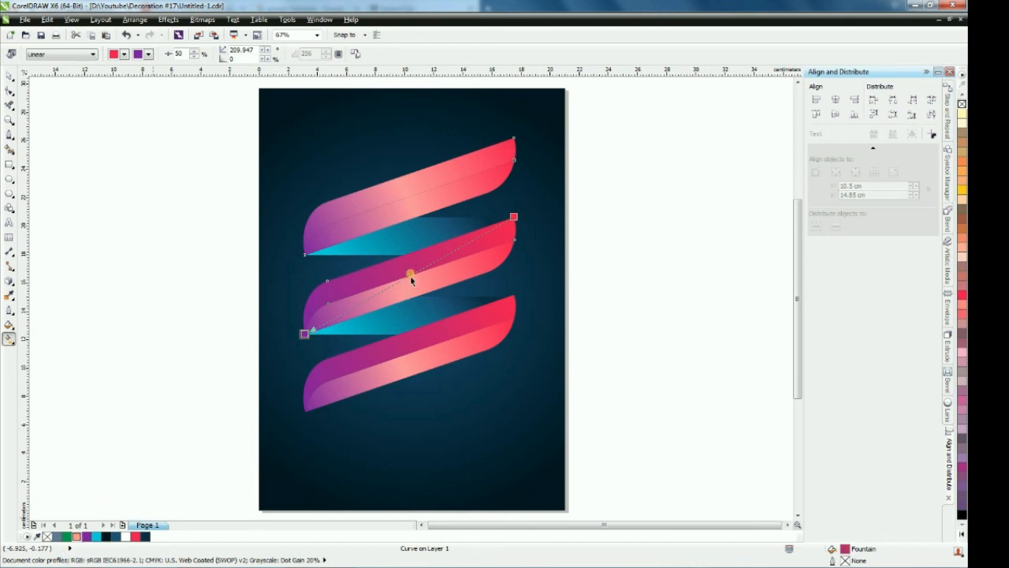
{"action": "mouse_move", "coordinate": [416, 271]}
{"action": "left_mouse_down"}
{"action": "mouse_move", "coordinate": [417, 292]}
{"action": "mouse_move", "coordinate": [406, 289]}
{"action": "mouse_move", "coordinate": [418, 282]}
{"action": "left_mouse_up"}
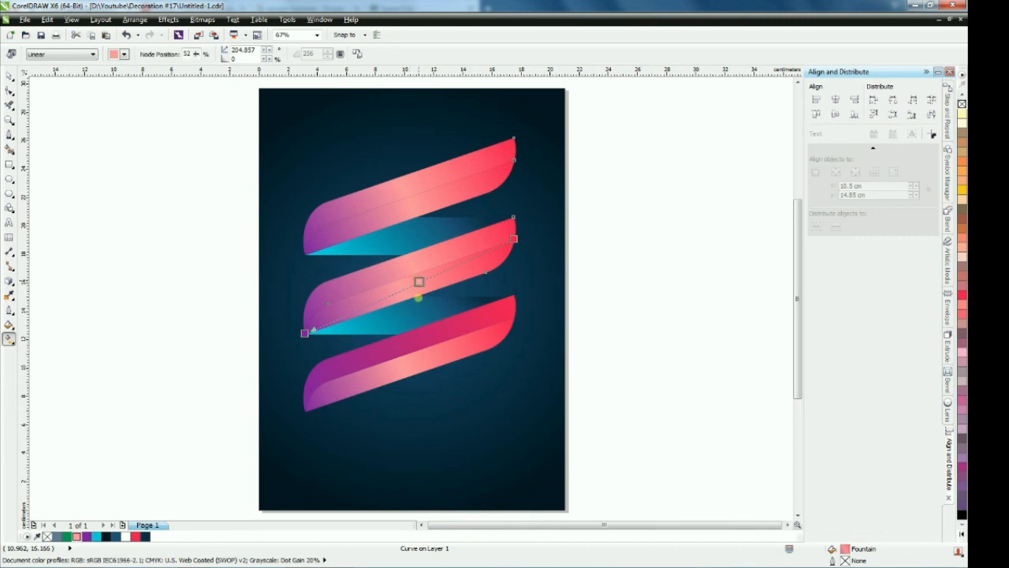
Add a light pink intermediate stop at 45% to the bottom ribbon's upper-stripe gradient and adjust the lower stripe's pink stop to match
{"action": "left_click", "coordinate": [473, 355]}
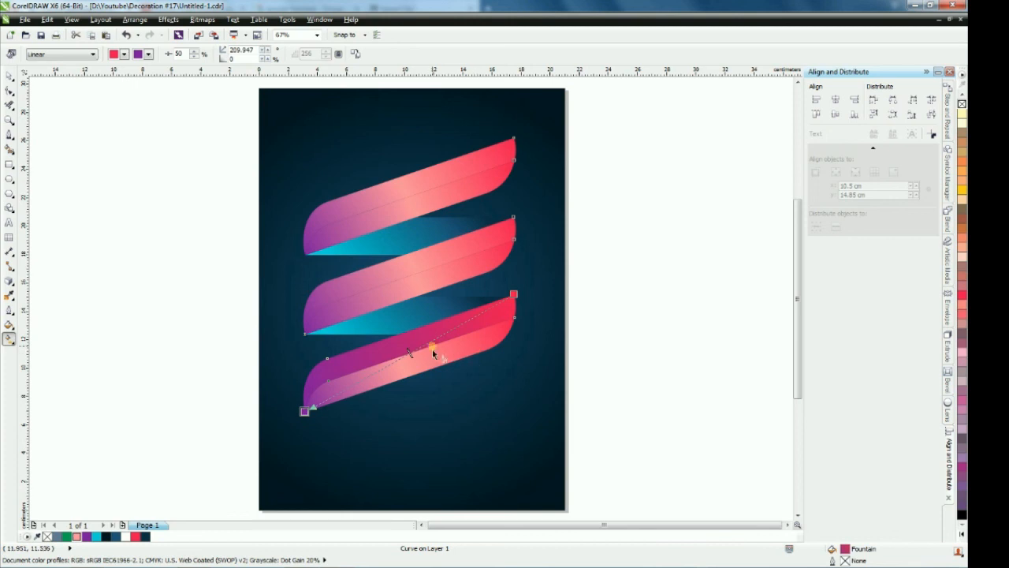
{"action": "scroll", "coordinate": [432, 349], "scroll_direction": "down", "scroll_amount": 2}
{"action": "scroll", "coordinate": [433, 363], "scroll_direction": "up", "scroll_amount": 2}
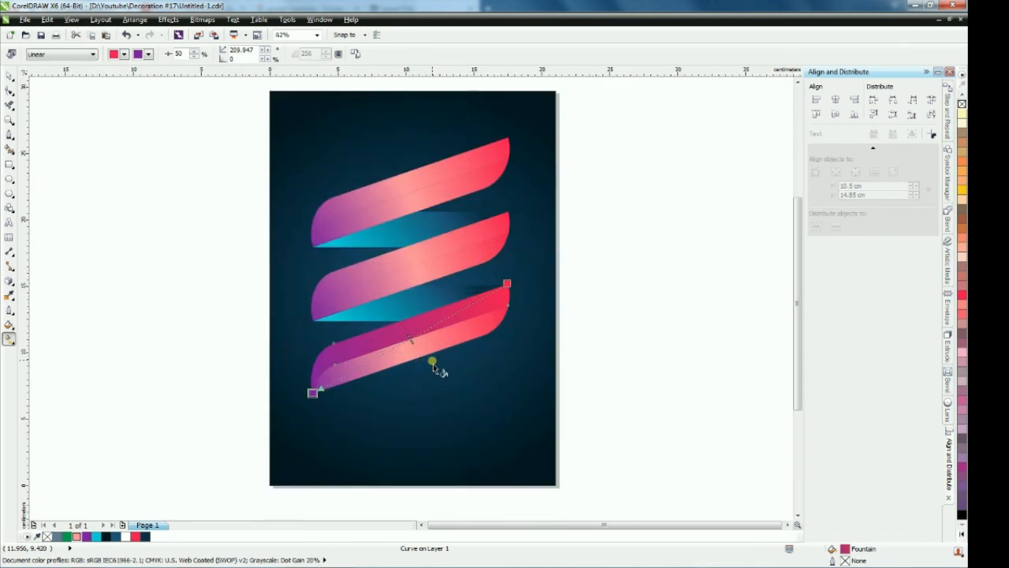
{"action": "left_click_drag", "start_coordinate": [77, 540], "coordinate": [419, 336]}
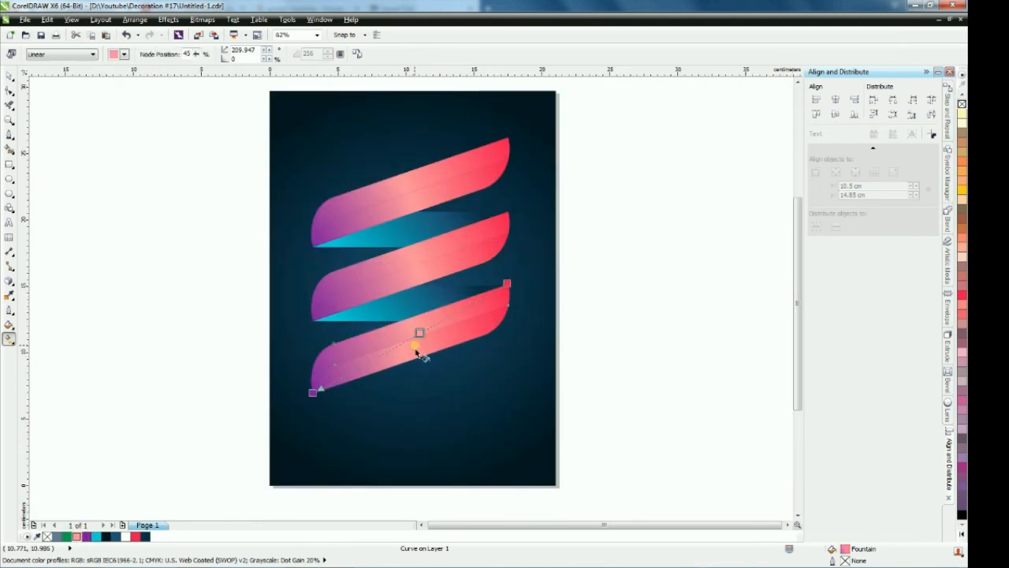
{"action": "left_click", "coordinate": [408, 356]}
{"action": "left_click", "coordinate": [420, 344]}
Shift the purple end of the bottom ribbon's upper-stripe gradient inward from the lower-left tip and place its light pink stop at 48%
{"action": "left_click_drag", "start_coordinate": [313, 392], "coordinate": [345, 356]}
{"action": "key", "text": "ctrl+z"}
{"action": "left_click", "coordinate": [431, 318]}
{"action": "left_click", "coordinate": [420, 353]}
{"action": "left_click_drag", "start_coordinate": [420, 352], "coordinate": [421, 353]}
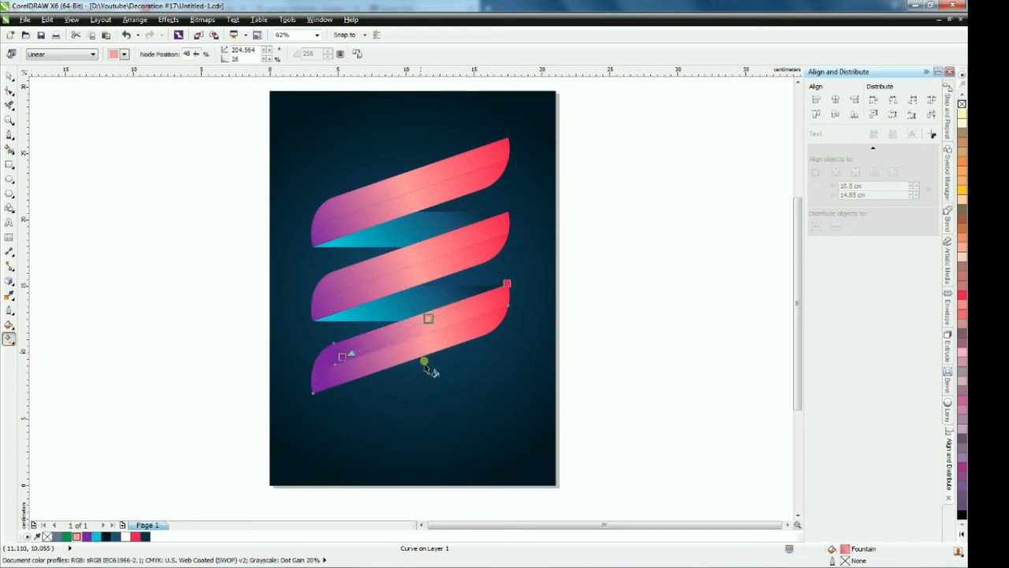
Shift the purple end of the middle ribbon's upper-stripe gradient inward from its tip and place the light pink stop at 46%
{"action": "left_click", "coordinate": [414, 246]}
{"action": "left_click", "coordinate": [339, 286]}
{"action": "left_click_drag", "start_coordinate": [312, 320], "coordinate": [330, 284]}
{"action": "left_click", "coordinate": [423, 247]}
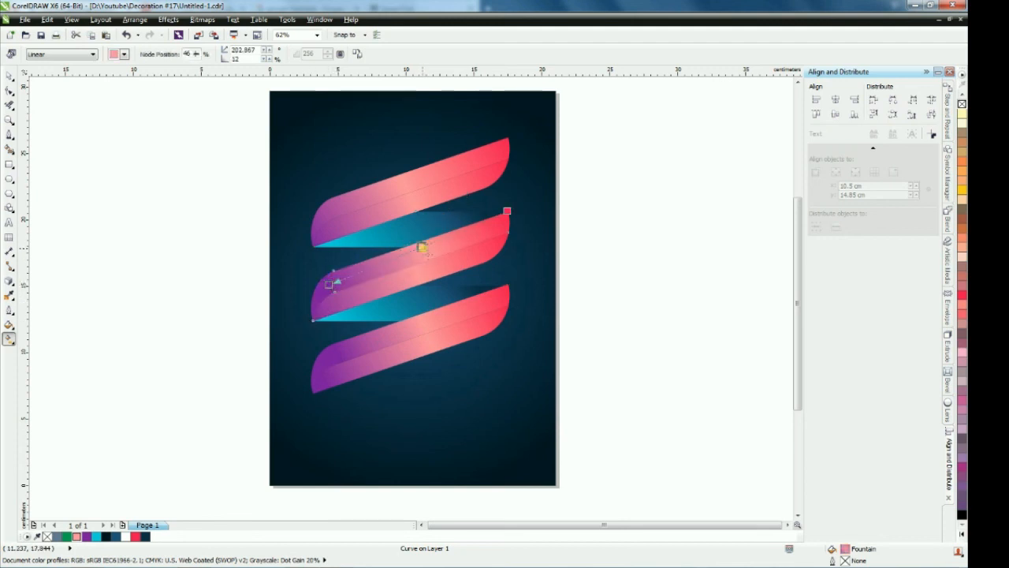
Shift the purple end of the top ribbon's upper-stripe gradient inward from its tip and move the light pink stop to 56%
{"action": "left_click", "coordinate": [377, 196]}
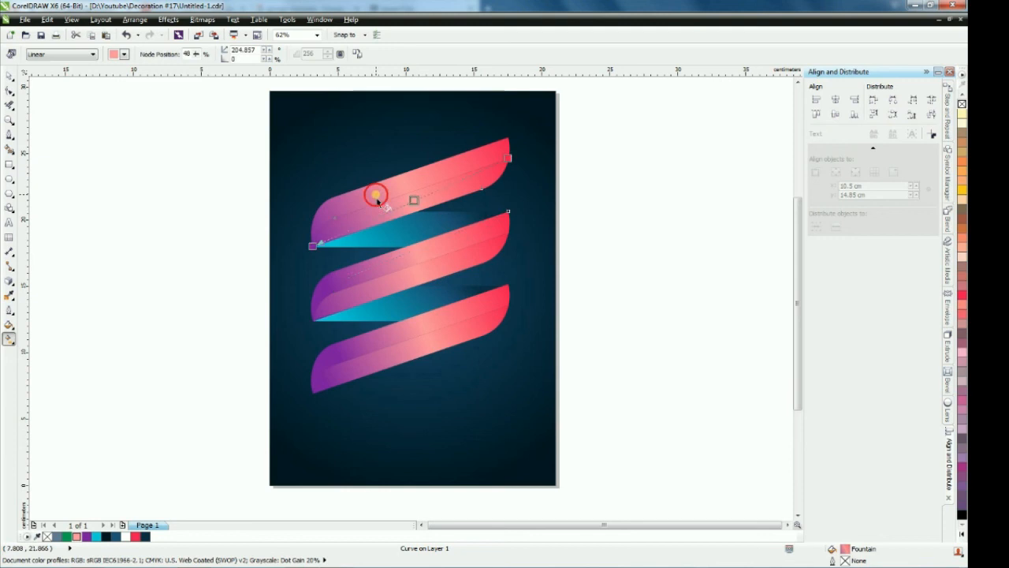
{"action": "left_click_drag", "start_coordinate": [313, 246], "coordinate": [338, 211]}
{"action": "left_click_drag", "start_coordinate": [422, 175], "coordinate": [411, 180]}
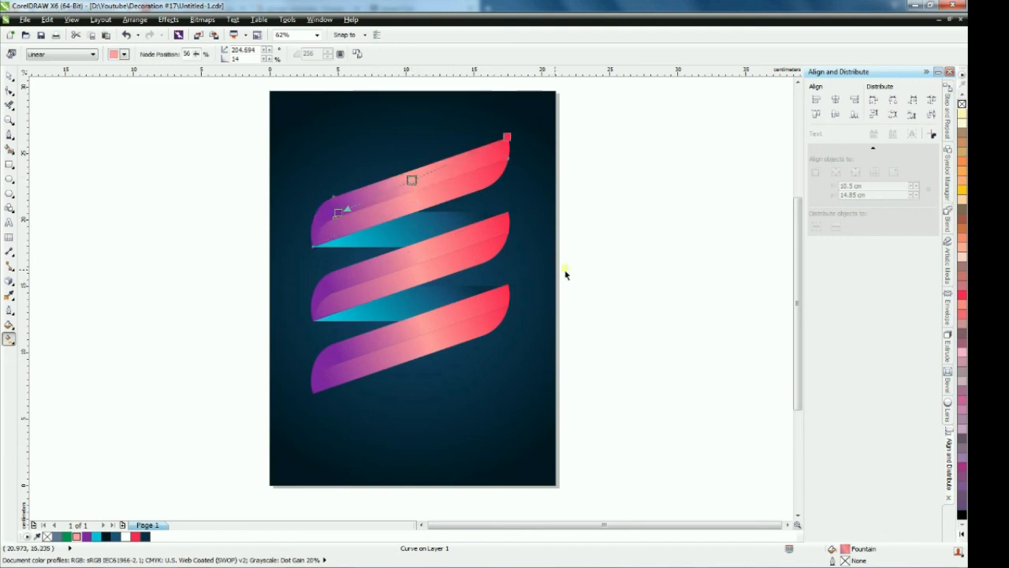